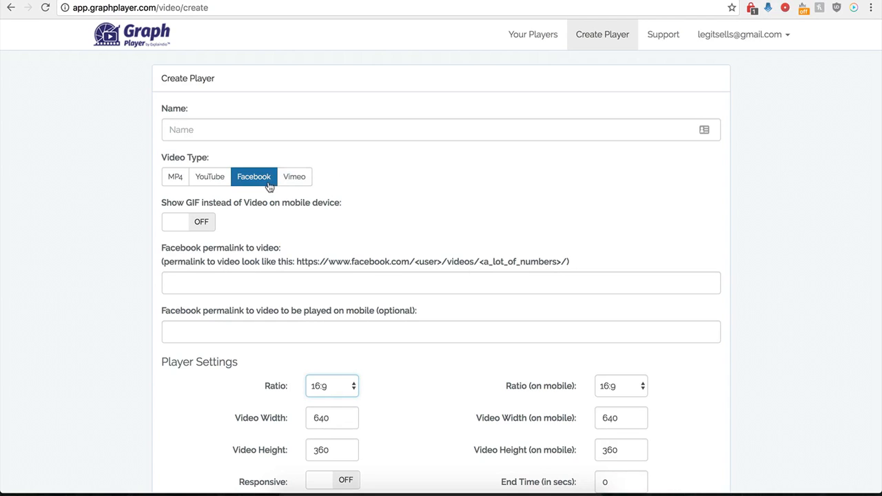
Name the new player "Demo Name", keeping Facebook as its video type
scroll(155, 297, down, 1)
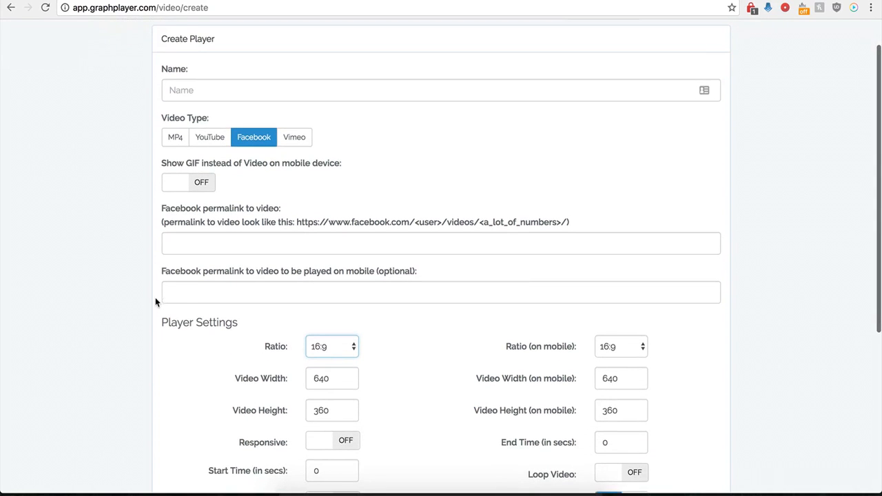
click(239, 90)
text(Demo Name)
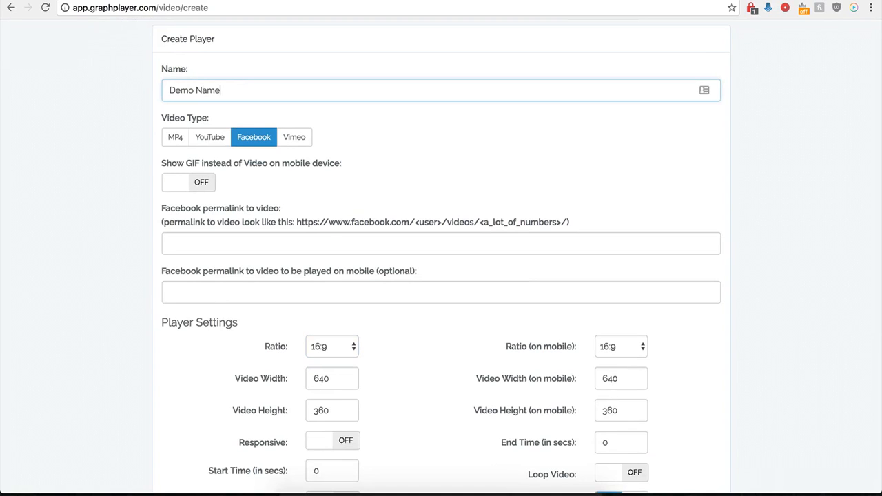
click(239, 149)
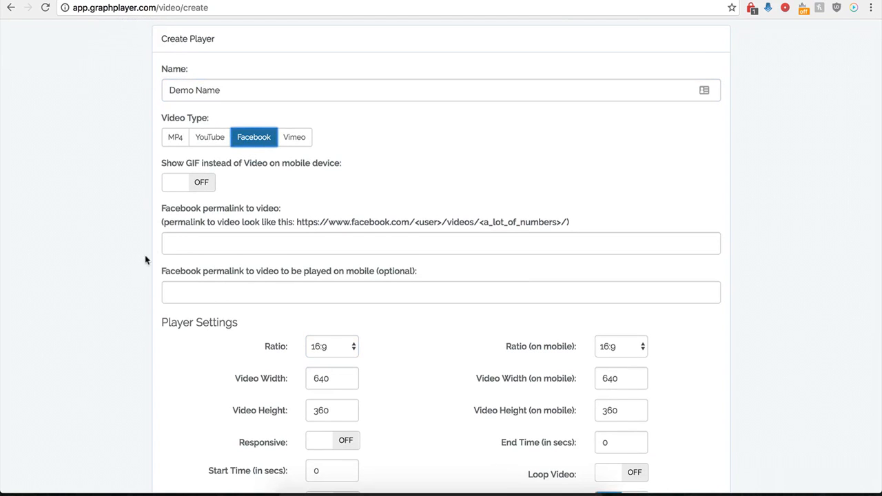
Copy the address of INSIDER dessert's Creative Cakes video from Facebook and paste it as the player's main video permalink
scroll(165, 238, down, 1)
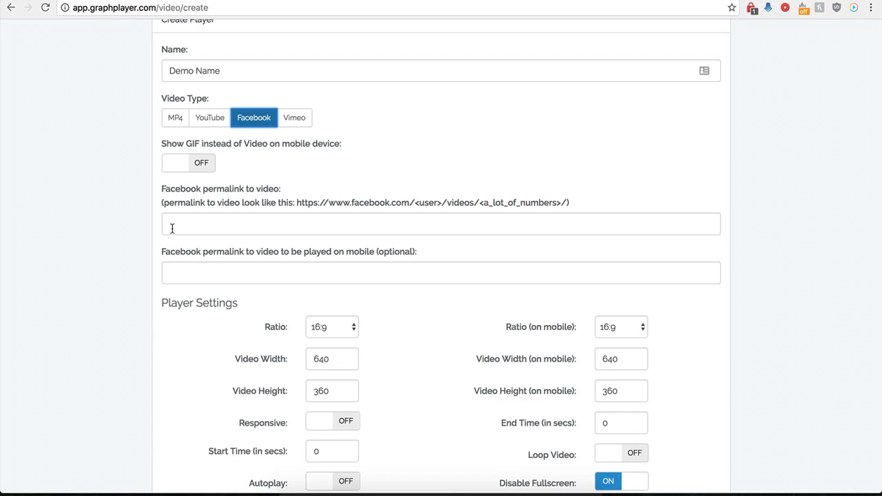
click(193, 223)
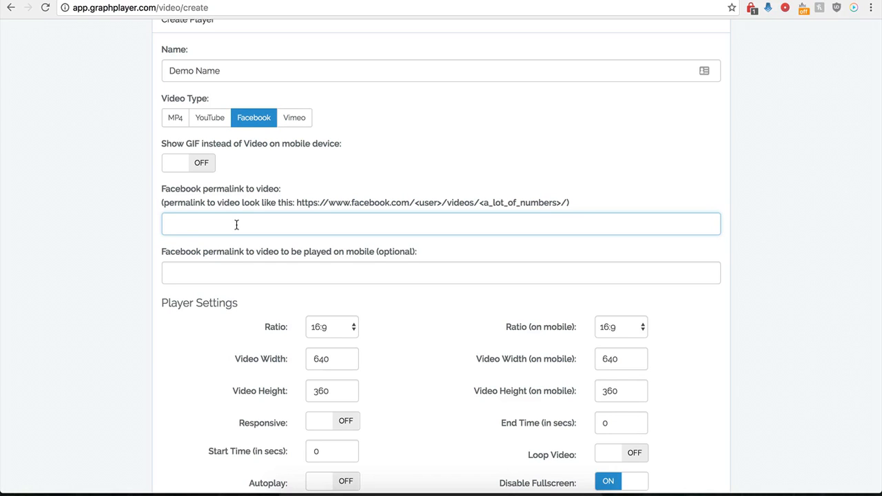
click(612, 1)
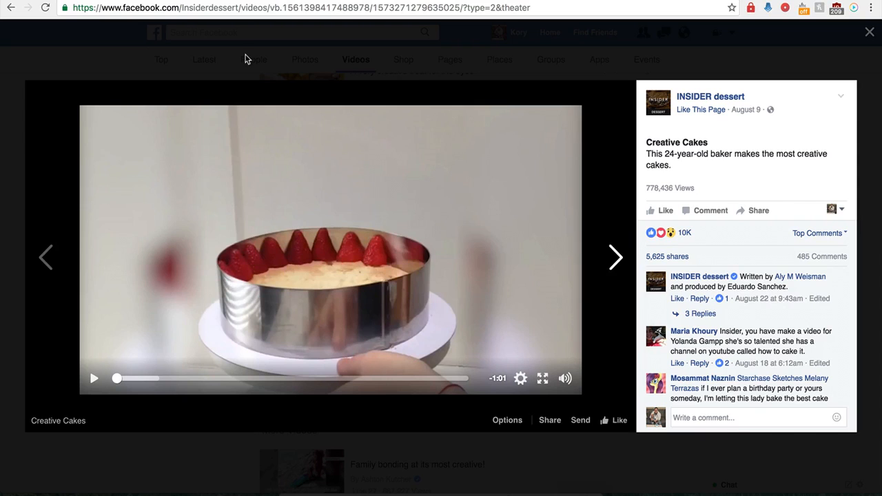
click(259, 9)
key(ctrl+c)
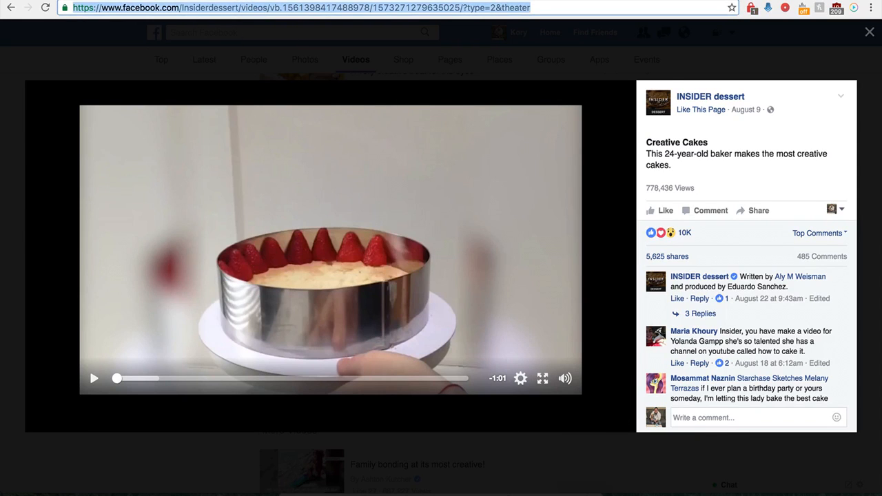
key(ctrl+Tab)
key(ctrl+v)
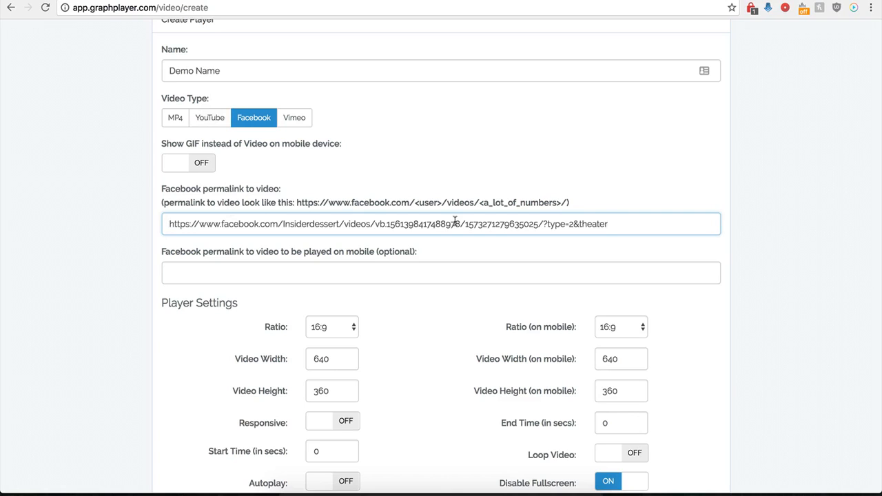
Remove the trailing "?type=2&theater" from the Facebook permalink so that it ends after the video number's slash
drag(622, 224, 547, 225)
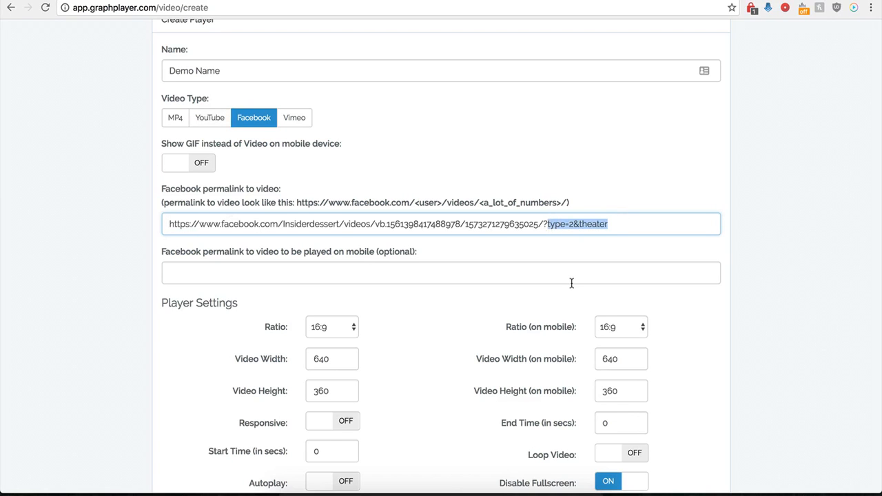
key(BackSpace)
key(BackSpace)
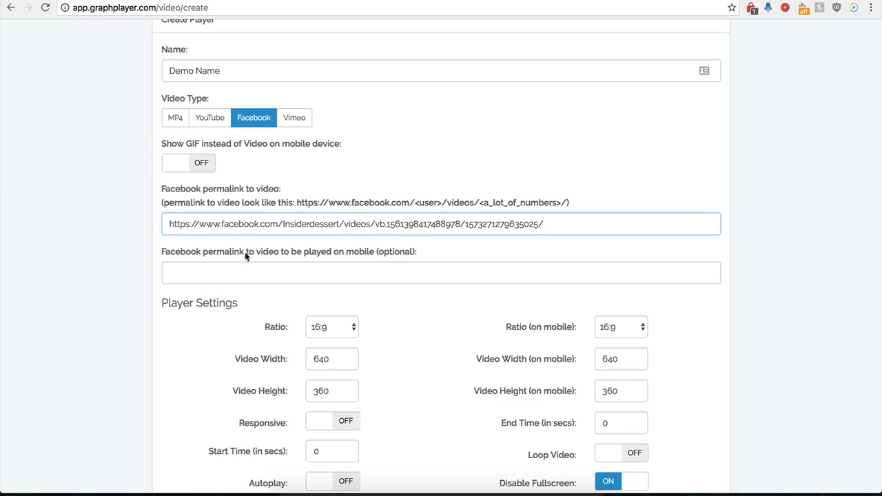
click(219, 276)
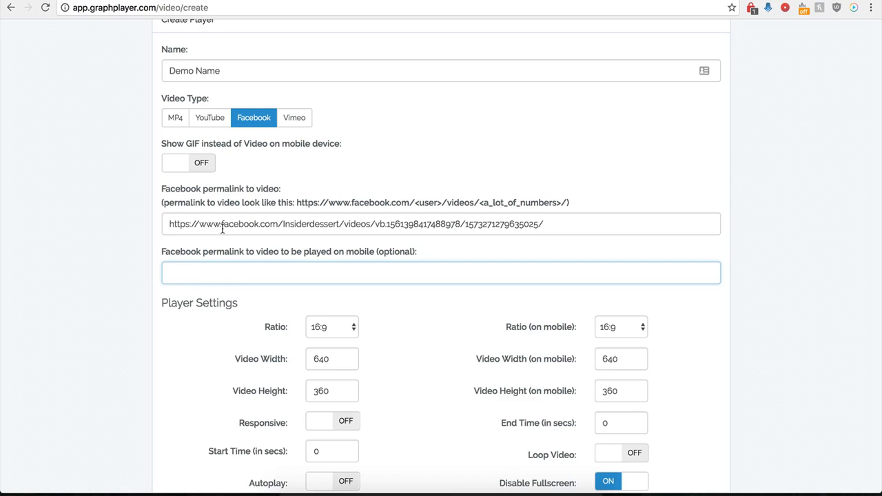
drag(249, 222, 386, 222)
click(190, 224)
drag(190, 224, 391, 223)
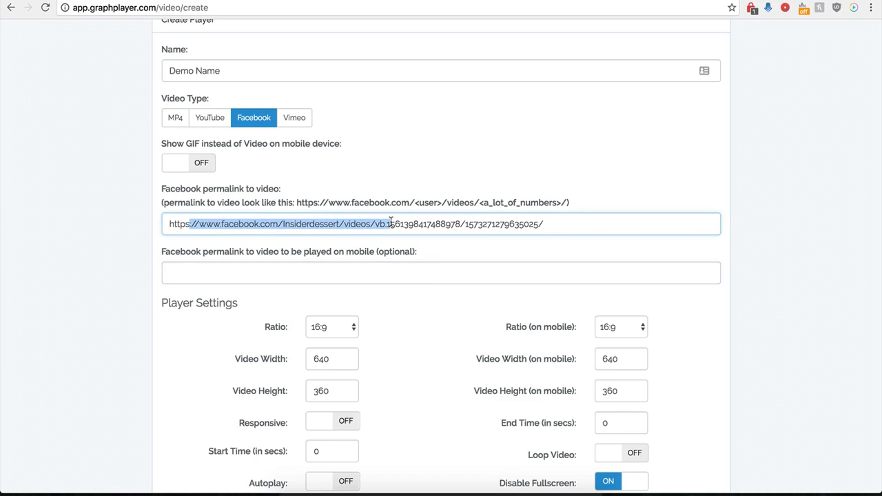
click(308, 273)
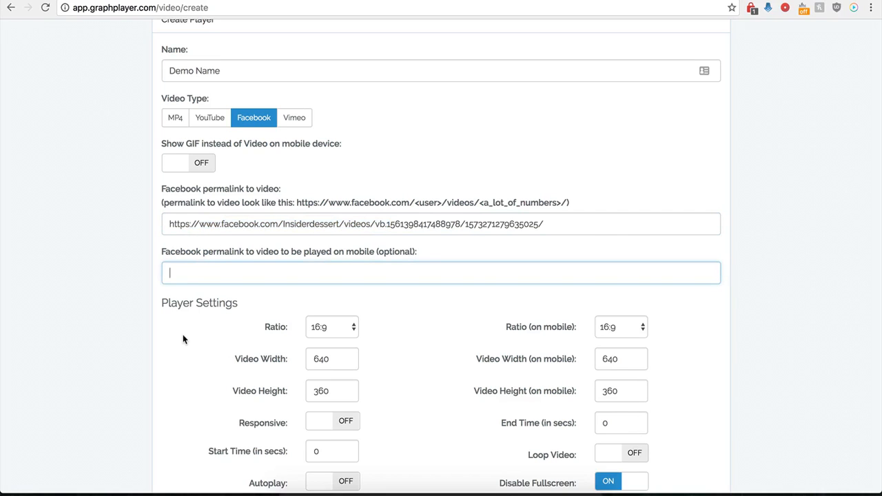
Review the aspect ratio choices for the desktop and mobile player, keeping 16:9 for both
scroll(183, 335, down, 3)
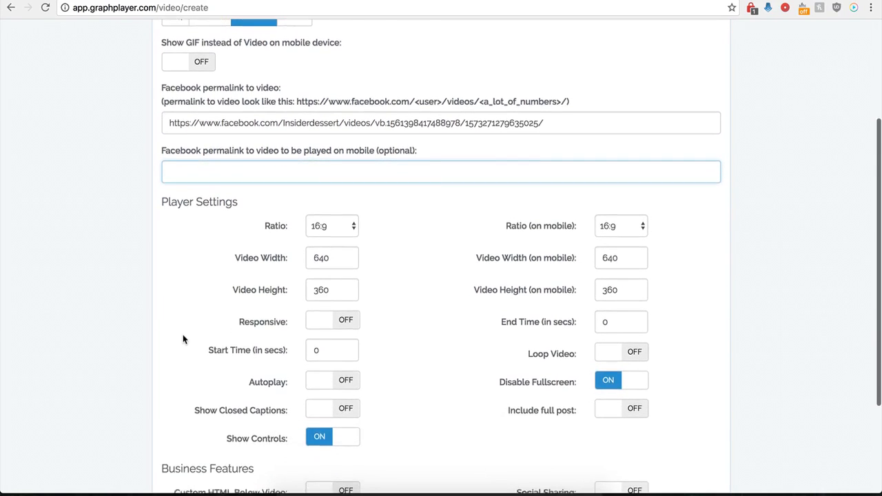
scroll(182, 334, down, 2)
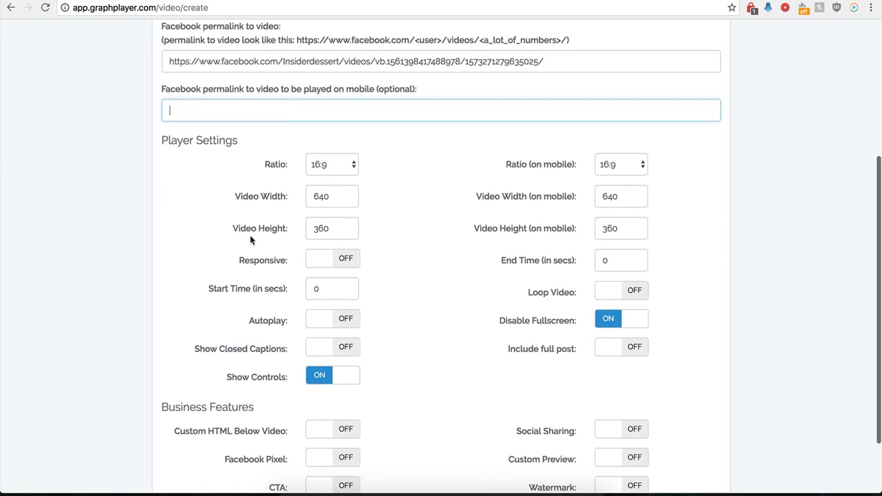
click(348, 166)
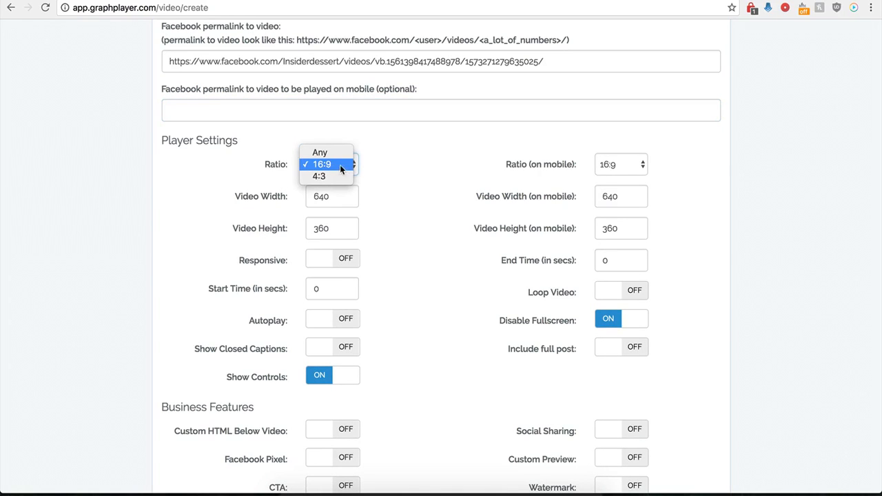
click(329, 167)
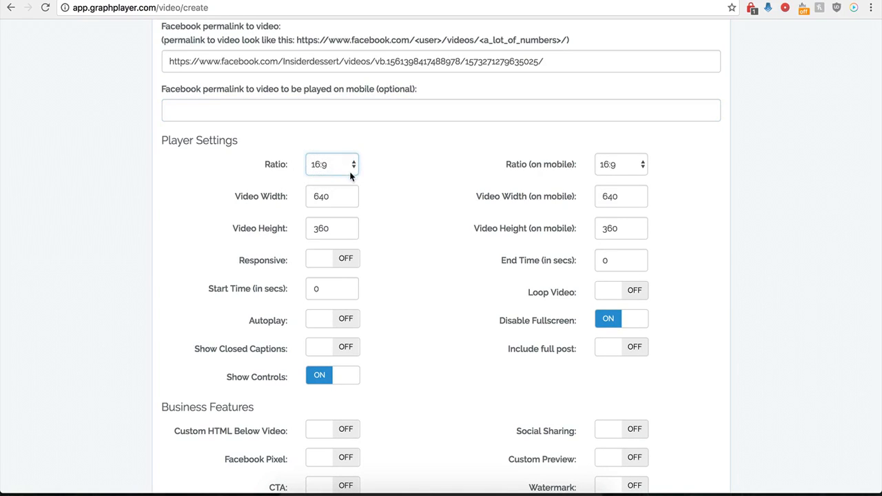
click(620, 165)
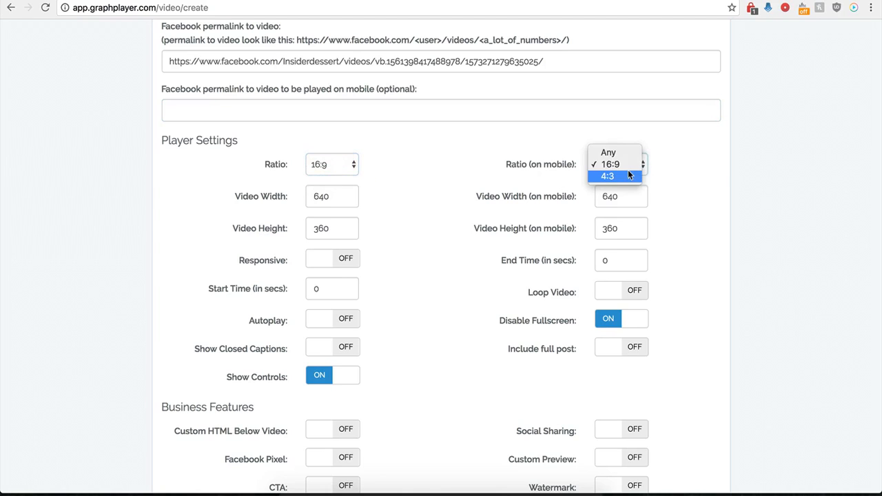
click(500, 162)
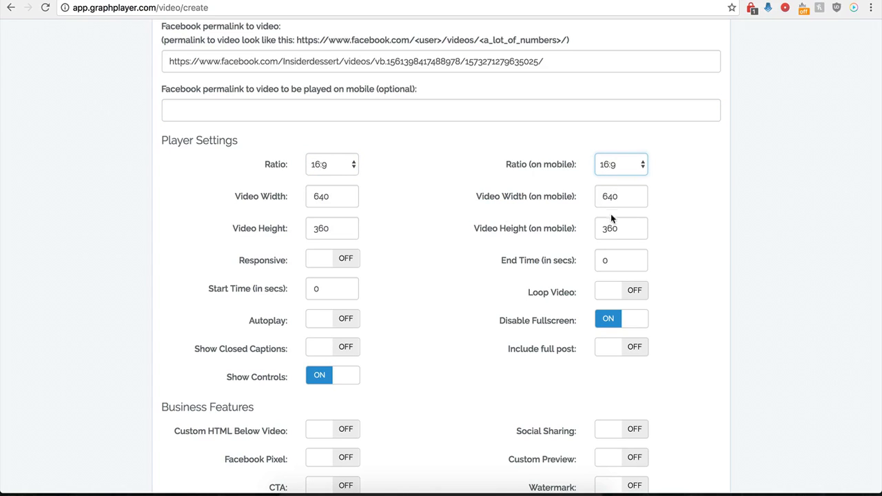
Try out the player's Responsive option, switch it back off, and glance at the source video on Facebook
click(341, 259)
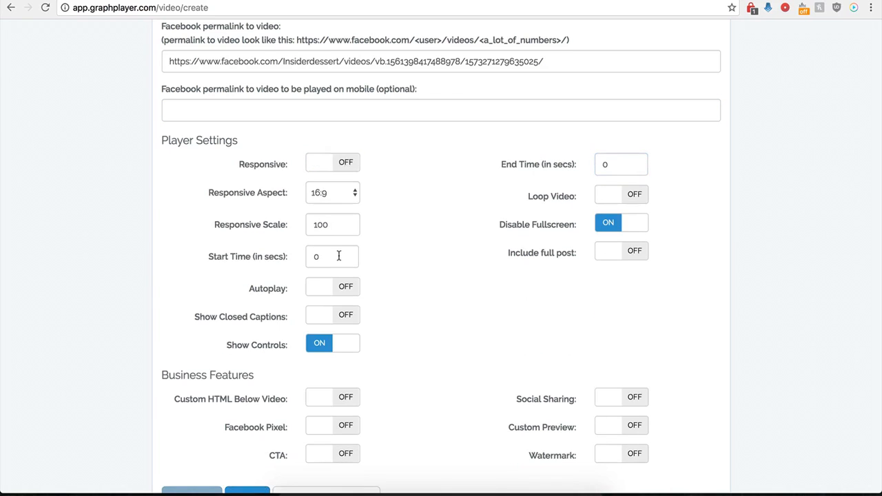
click(315, 162)
click(341, 167)
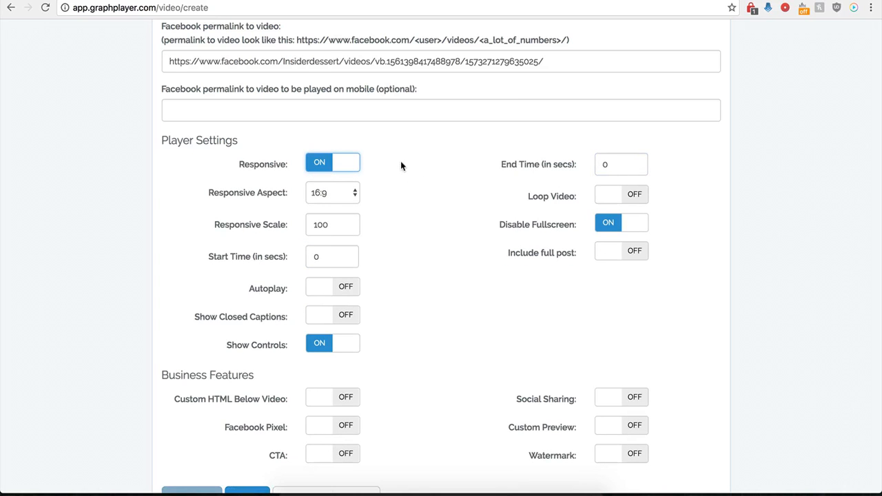
click(320, 168)
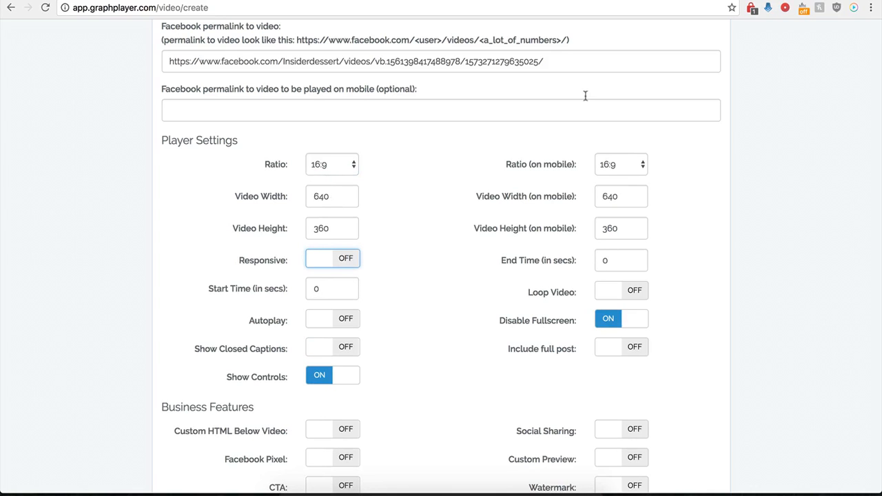
click(641, 0)
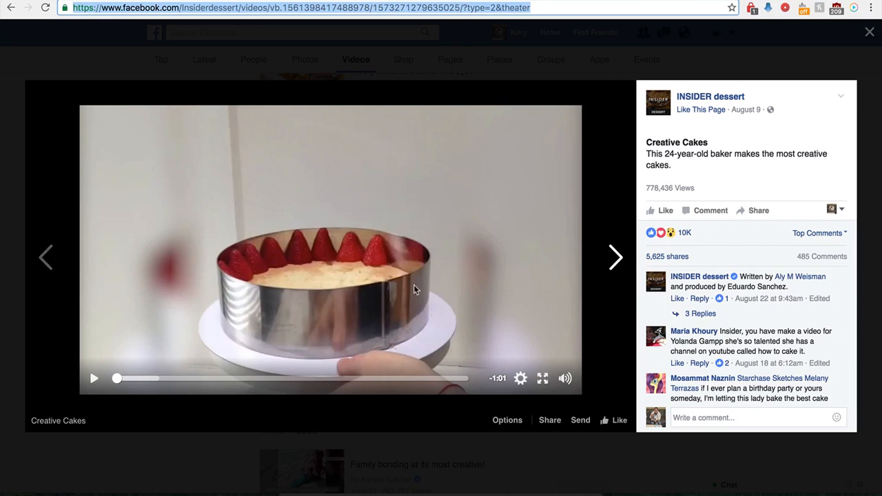
click(281, 0)
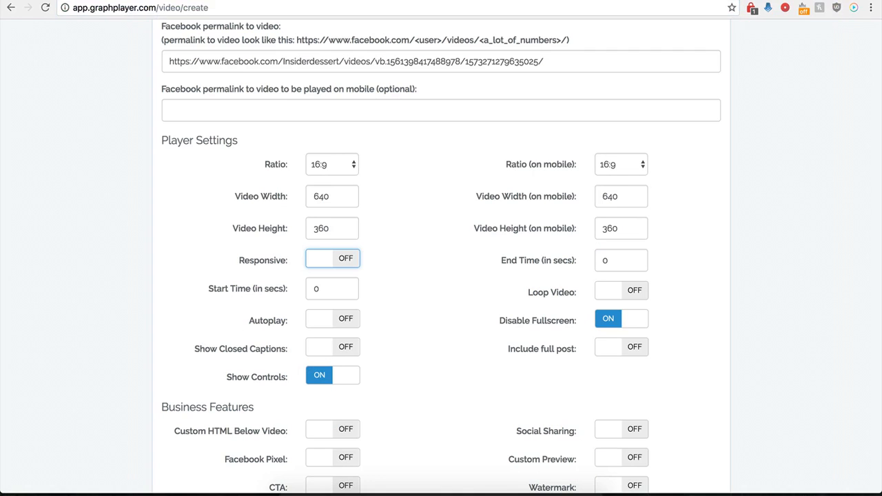
Set the video's start time to 1 second and its end time to 30 seconds
double_click(311, 290)
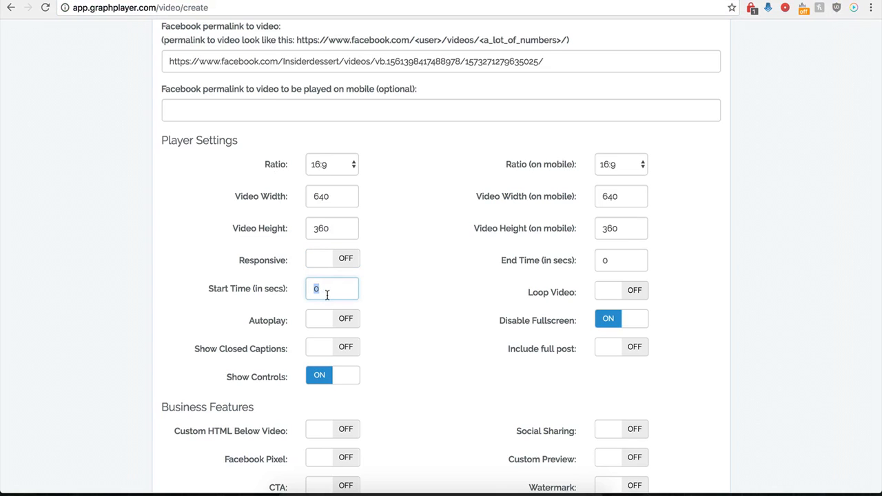
text(1)
drag(626, 259, 597, 261)
text(30)
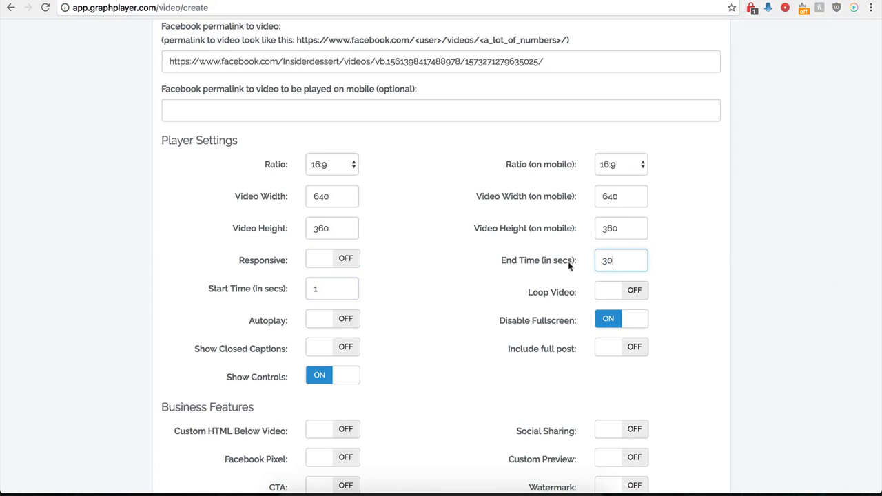
click(435, 281)
Try out the player's Include full post option and switch it back off
scroll(457, 302, up, 1)
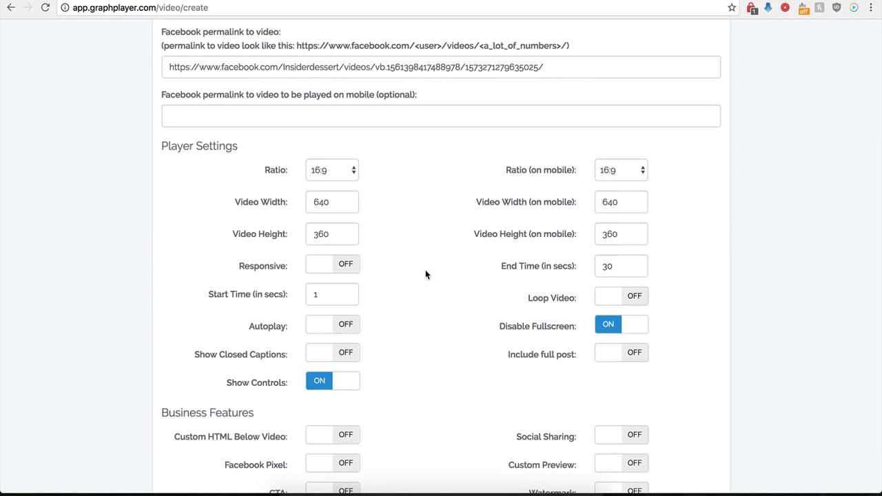
click(628, 359)
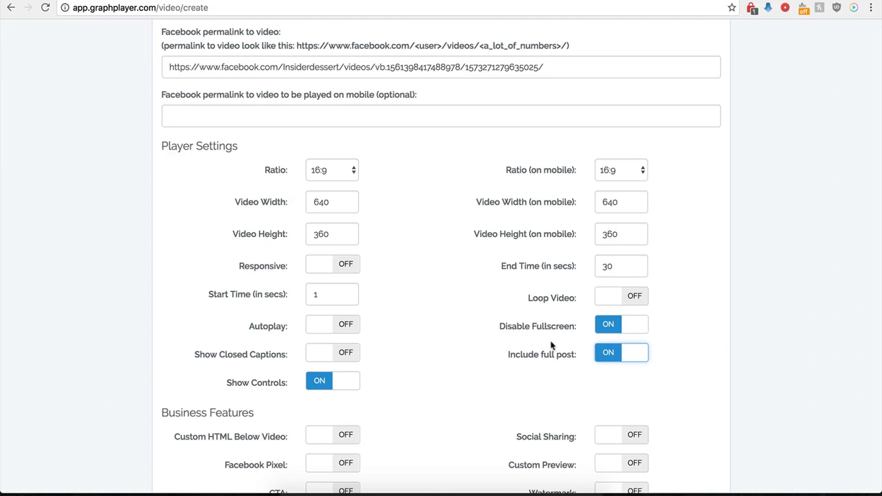
click(604, 359)
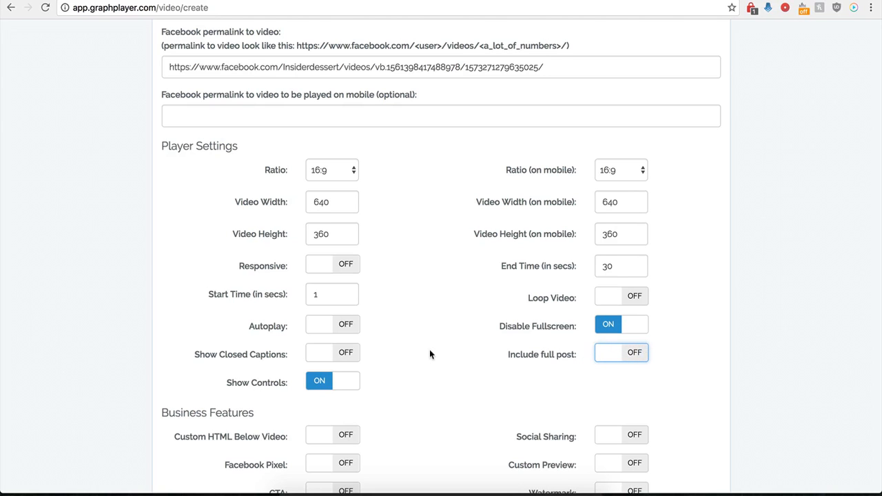
Save the new player and copy the secure embed code generated for it
scroll(429, 352, down, 3)
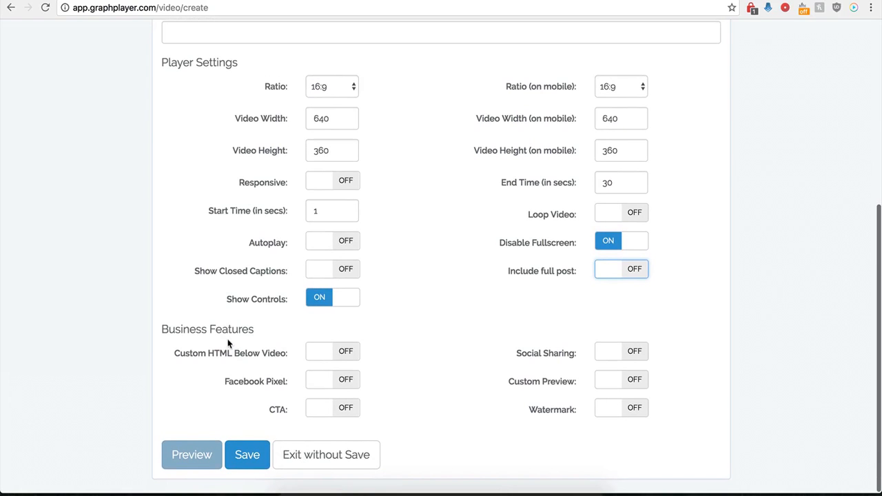
click(247, 455)
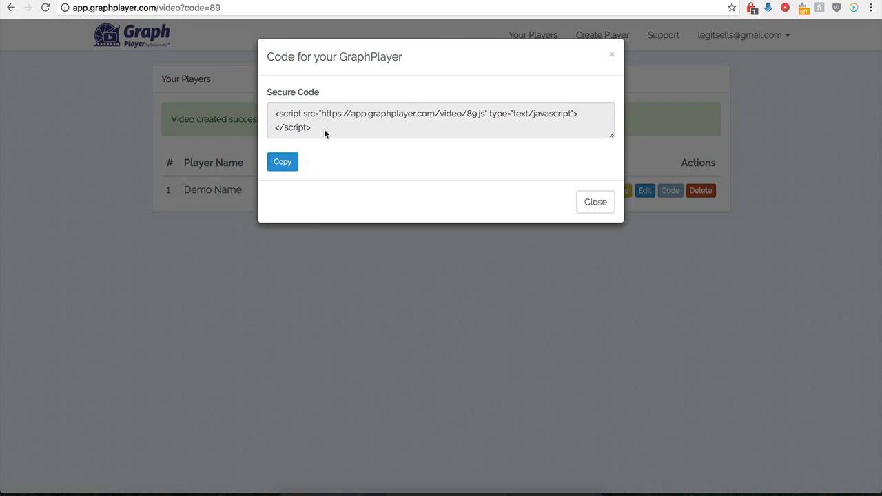
drag(323, 129, 271, 115)
key(ctrl+c)
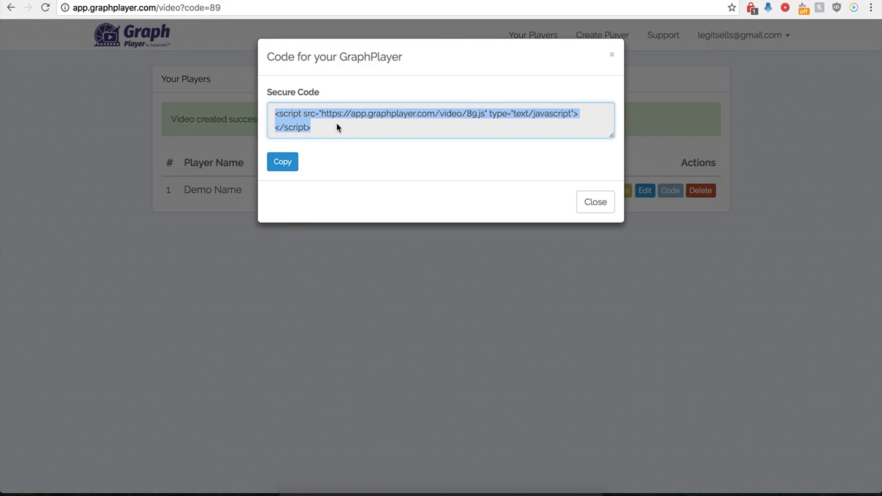
Switch to the WordPress editor, paste the player's script code into the body of the "Hello world!" post, and update the post
click(365, 1)
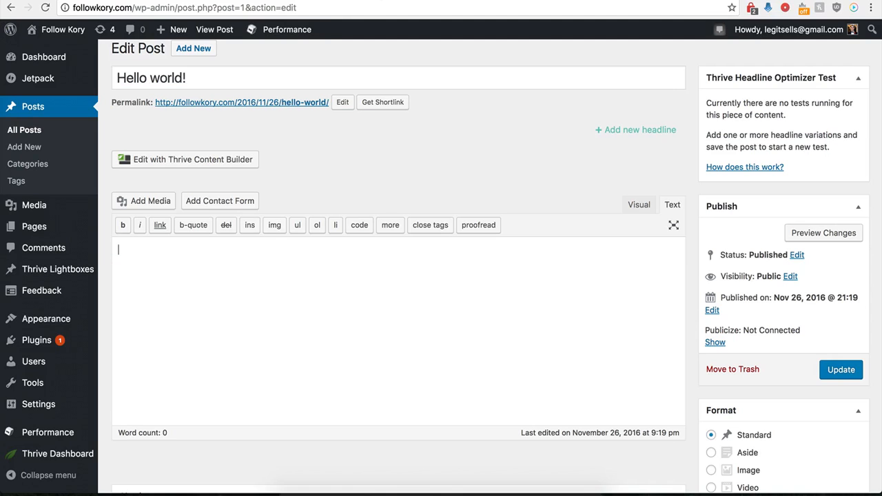
click(225, 297)
key(ctrl+v)
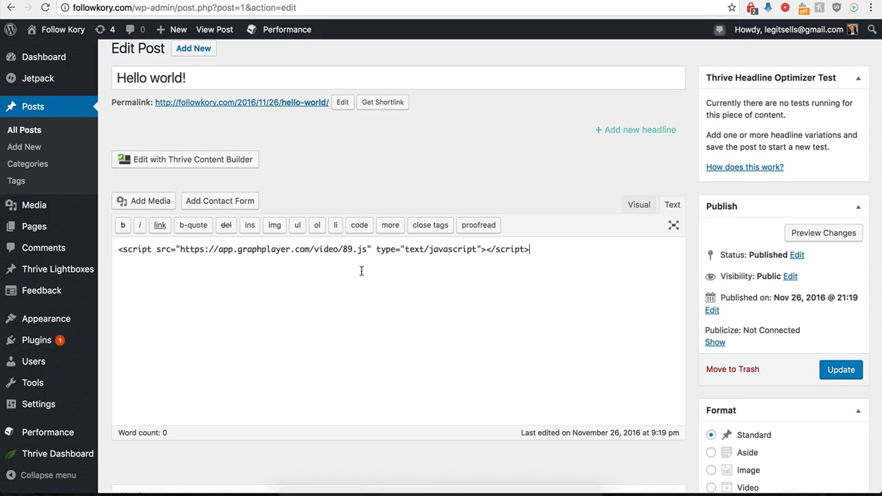
click(842, 370)
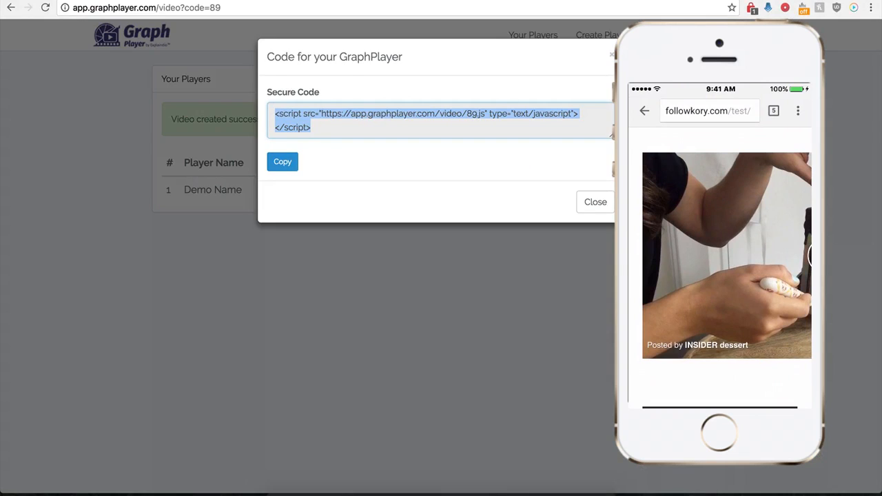
Back in GraphPlayer, close the embed code dialog and open the Demo Name player for editing
click(587, 207)
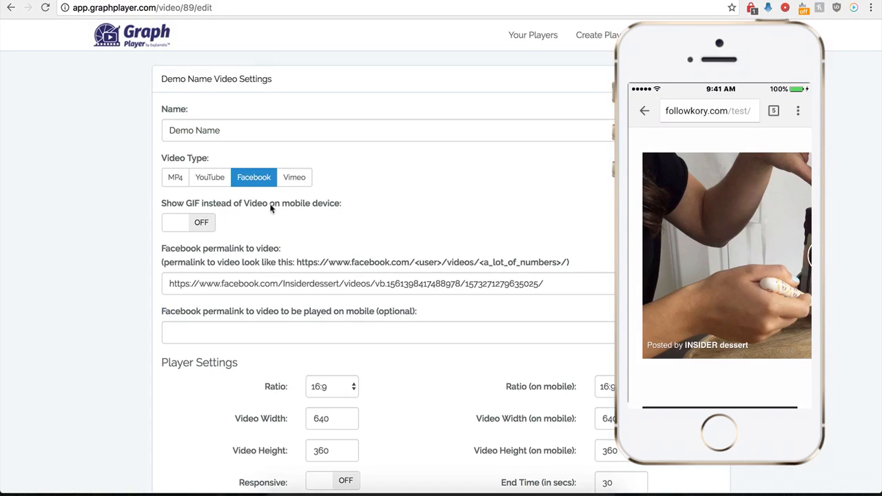
Turn on showing a GIF instead of video on mobile devices, and switch to the Giphy cake GIF page to copy its link
click(204, 223)
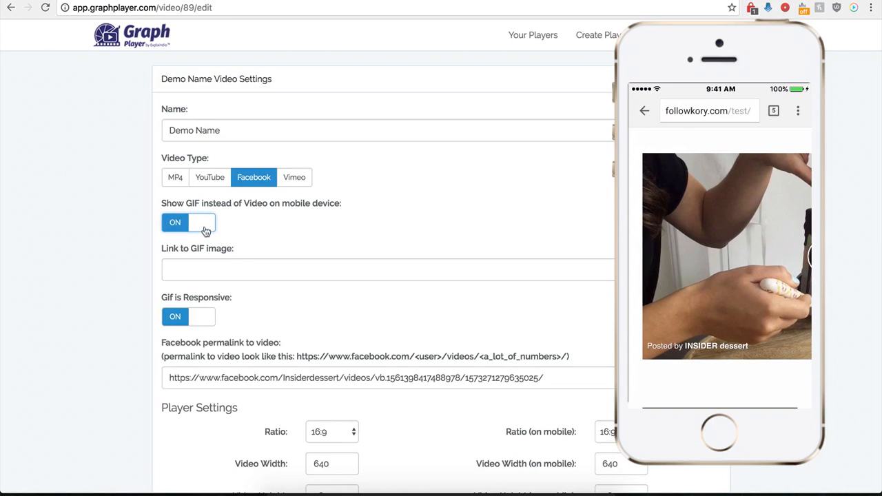
click(206, 268)
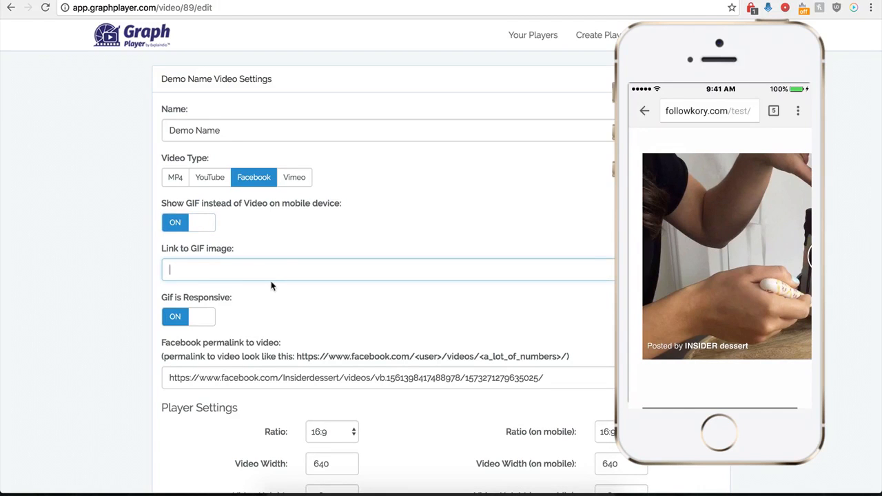
click(585, 1)
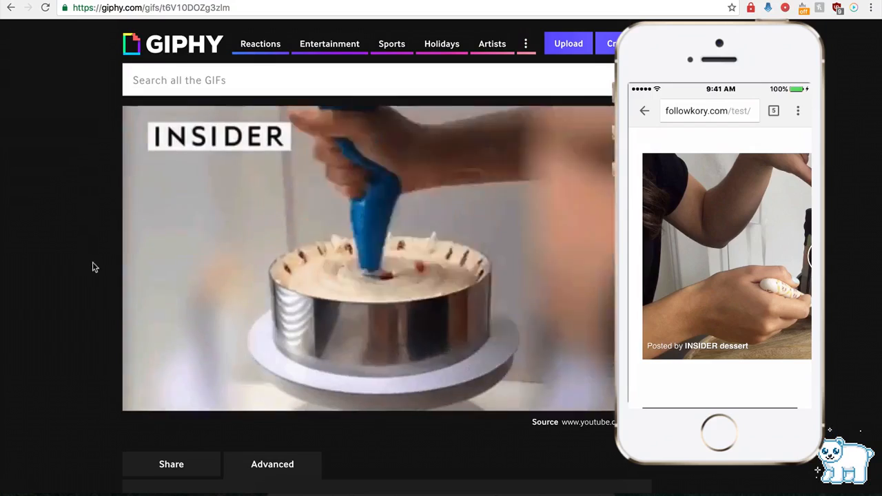
scroll(91, 280, down, 1)
scroll(90, 281, down, 1)
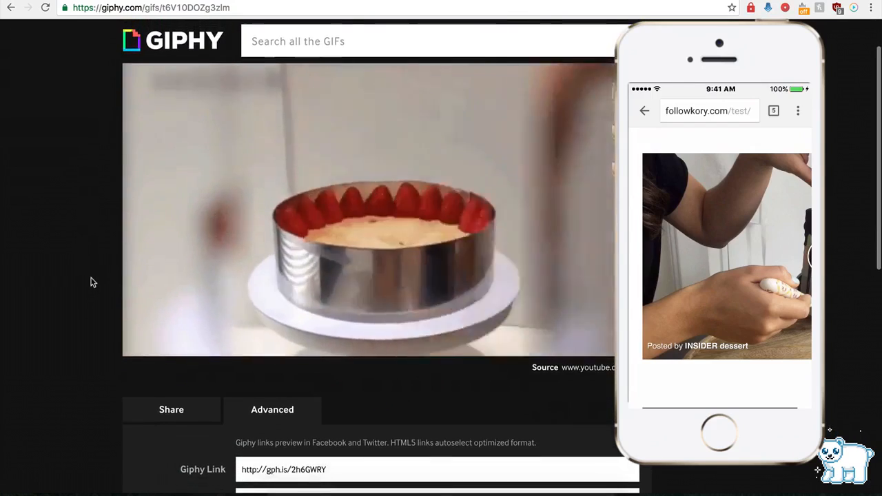
scroll(204, 284, down, 4)
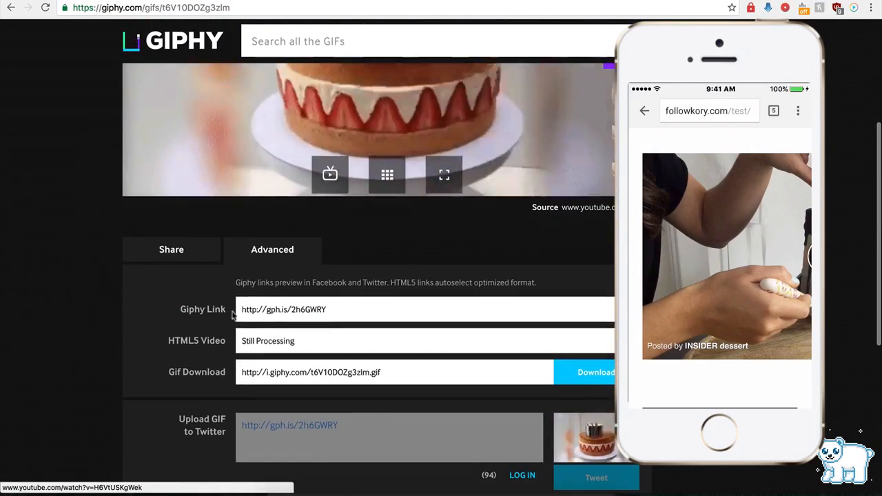
click(273, 310)
key(super+c)
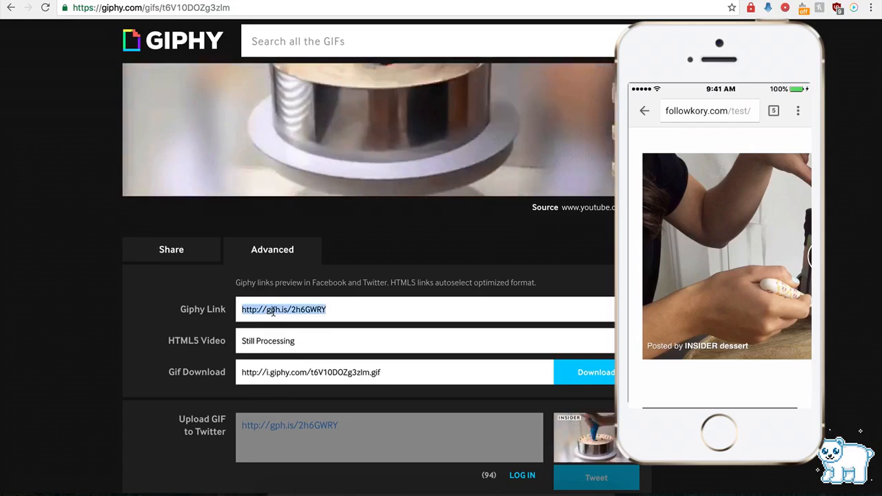
click(247, 1)
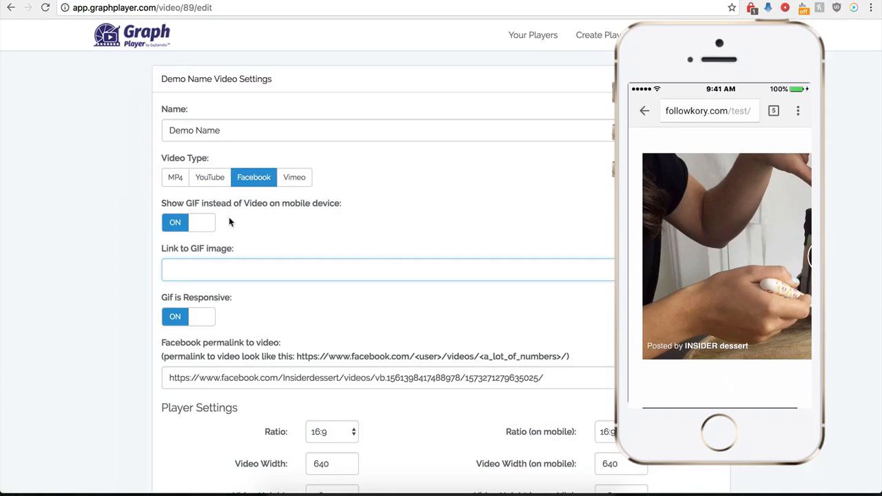
key(super+v)
scroll(133, 343, down, 4)
scroll(131, 338, down, 5)
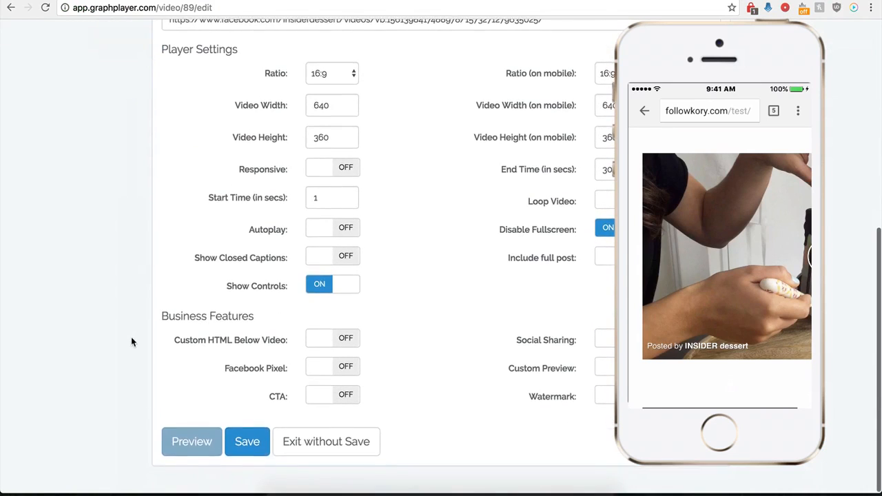
click(247, 455)
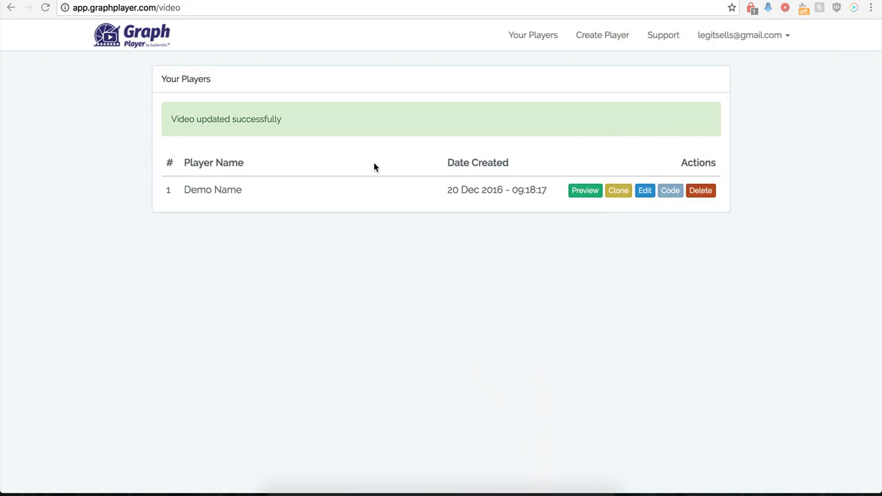
Reopen the Demo Name player for editing, turn on Include full post, and save it
click(641, 193)
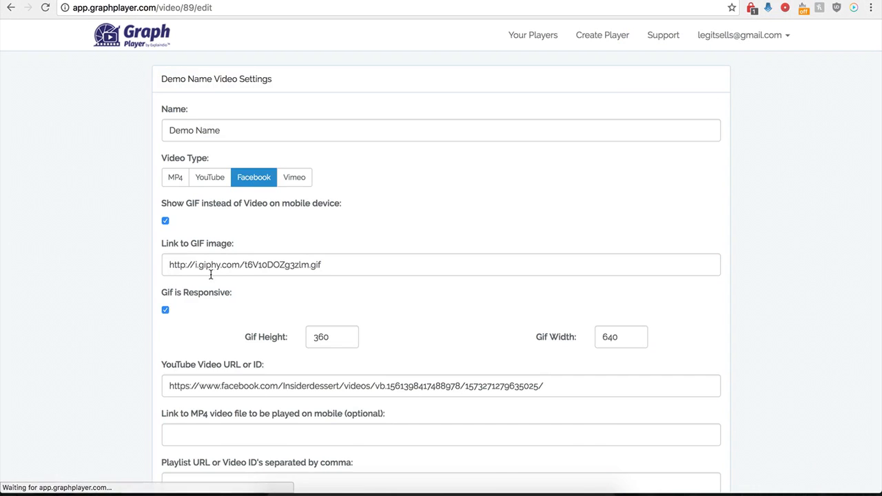
scroll(147, 334, down, 1)
scroll(147, 333, down, 5)
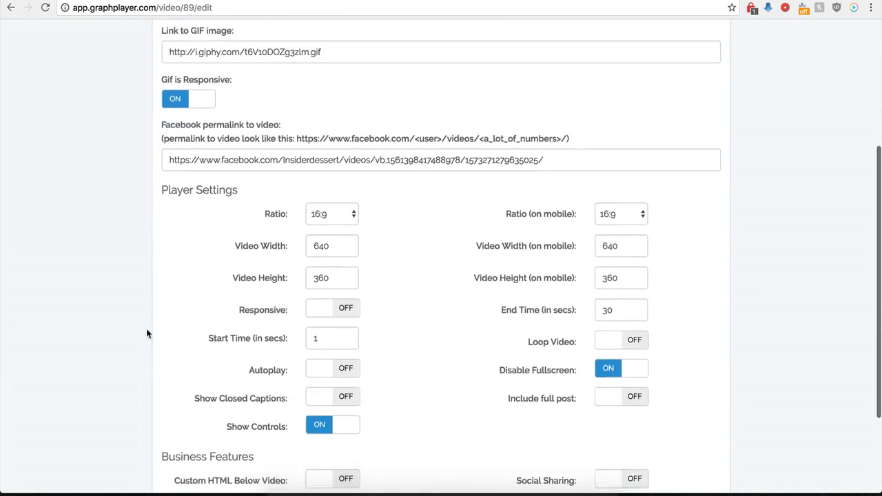
scroll(147, 333, down, 1)
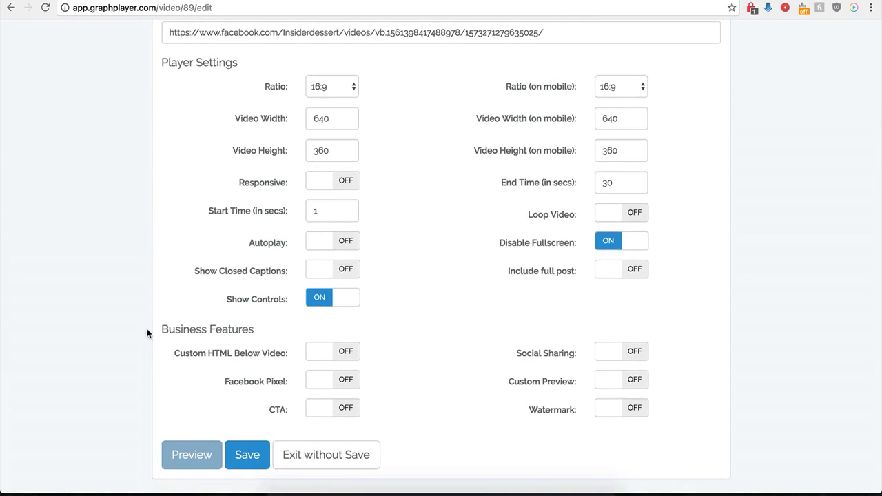
click(634, 274)
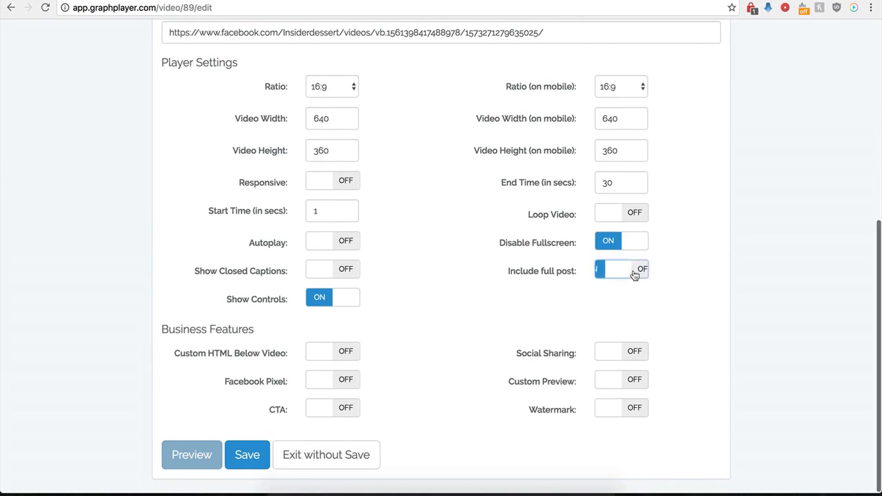
click(243, 456)
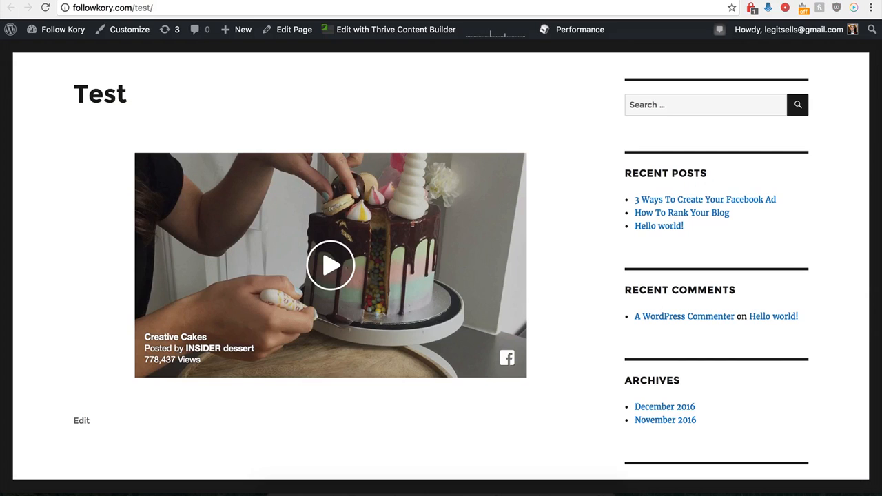
Reload the WordPress Test page, inspect the embedded post, and open its comments link on Facebook before returning to GraphPlayer
click(45, 8)
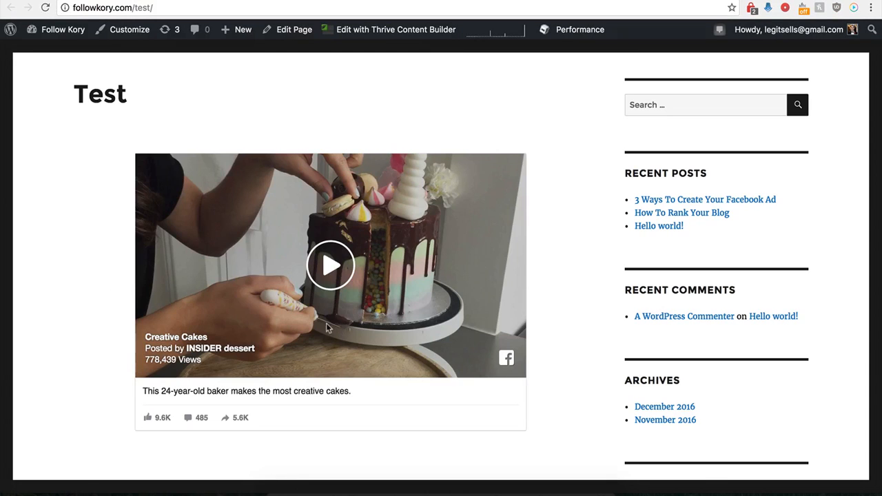
scroll(124, 405, down, 1)
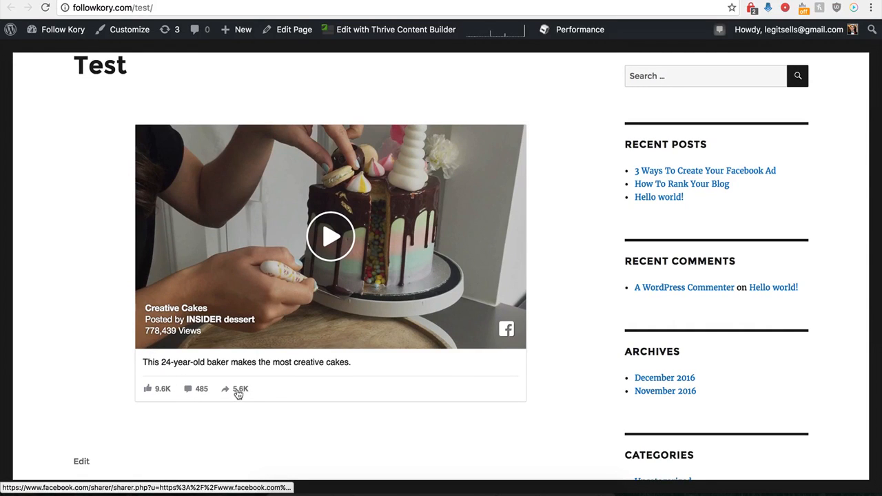
click(189, 391)
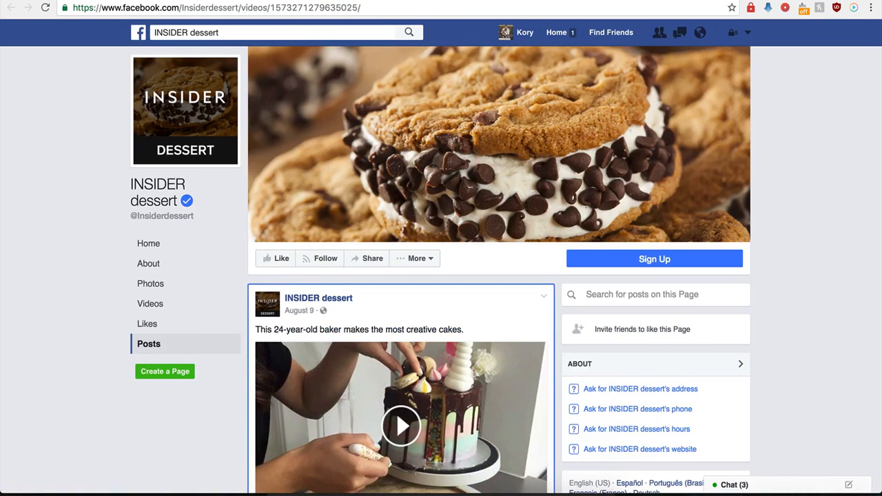
key(super+w)
key(super+w)
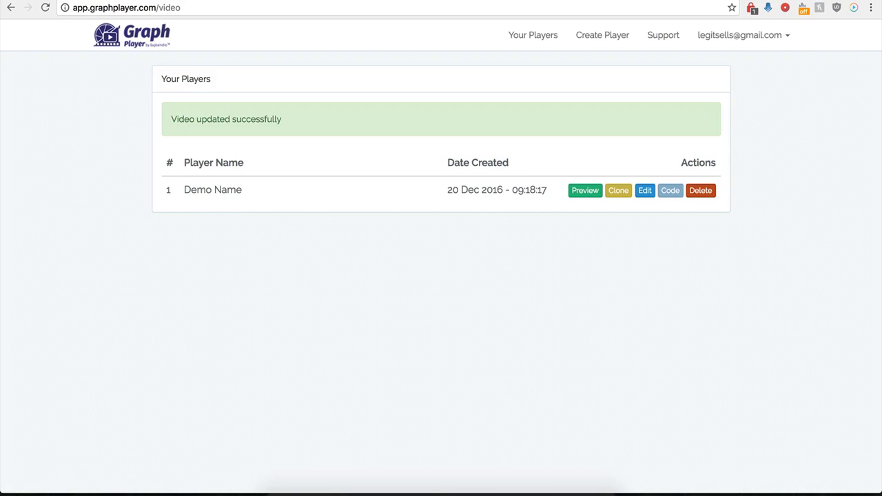
Open the Demo Name player for editing again and turn on Custom HTML Below Video
click(647, 197)
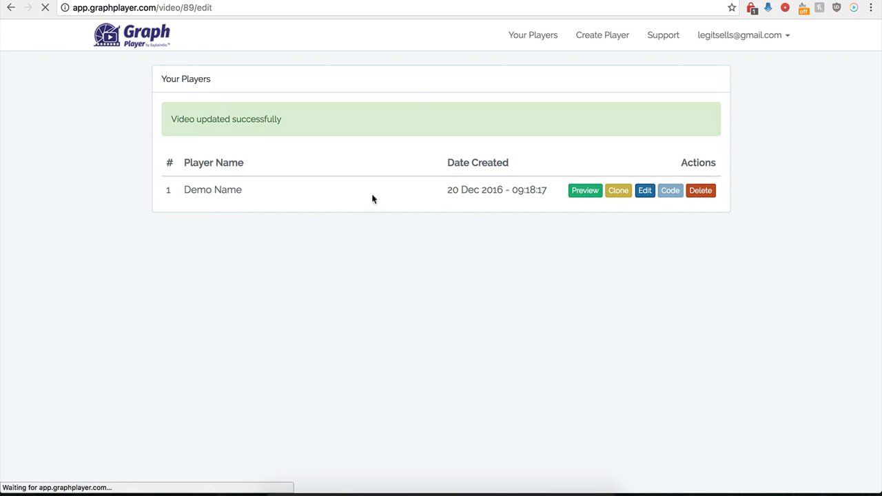
scroll(452, 383, down, 5)
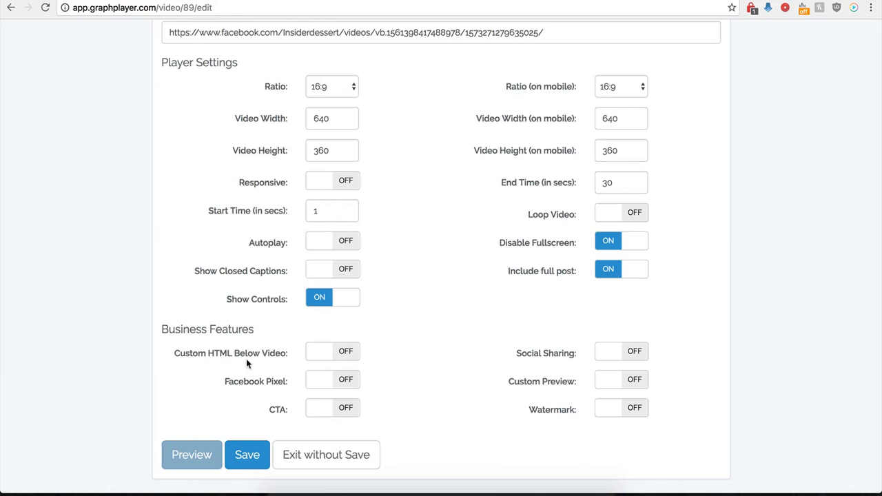
click(345, 351)
scroll(374, 380, down, 5)
click(325, 272)
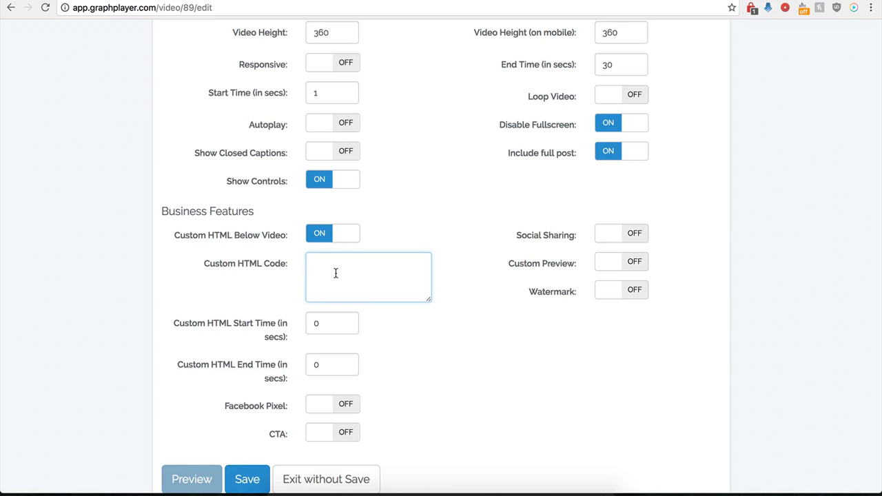
Try a Custom HTML Start Time of 120 seconds
click(326, 327)
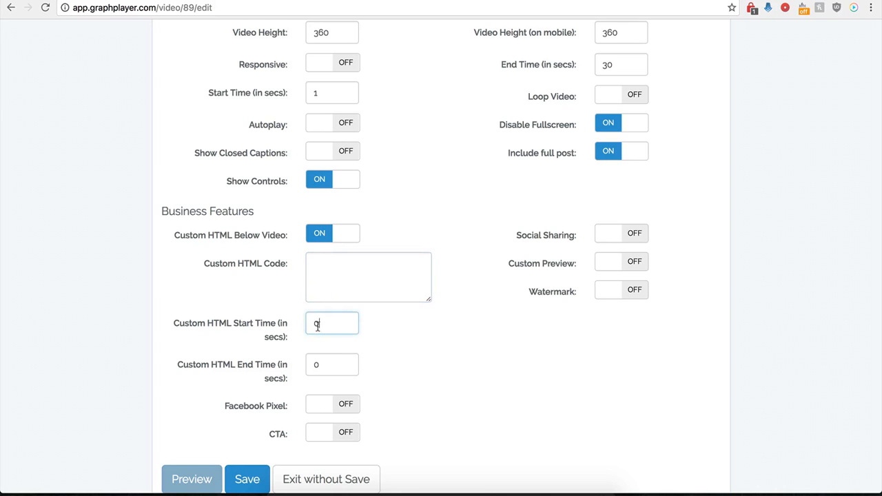
double_click(318, 324)
click(332, 364)
click(325, 330)
click(343, 274)
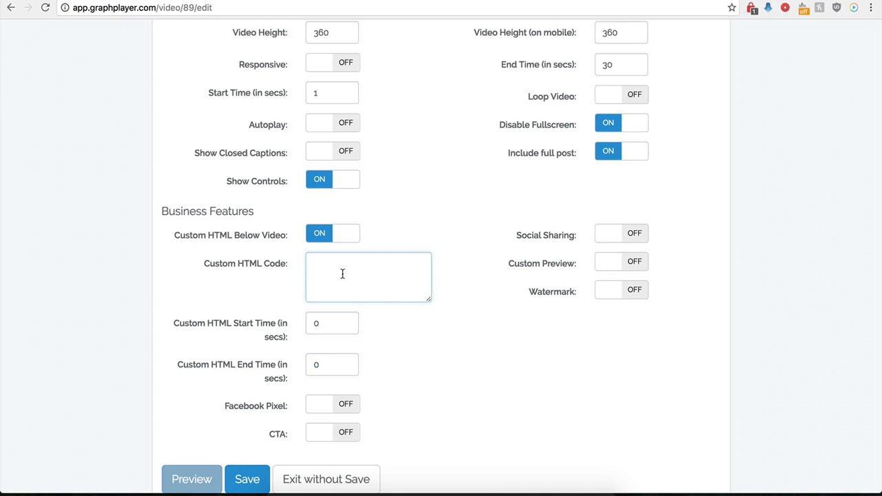
scroll(343, 273, up, 3)
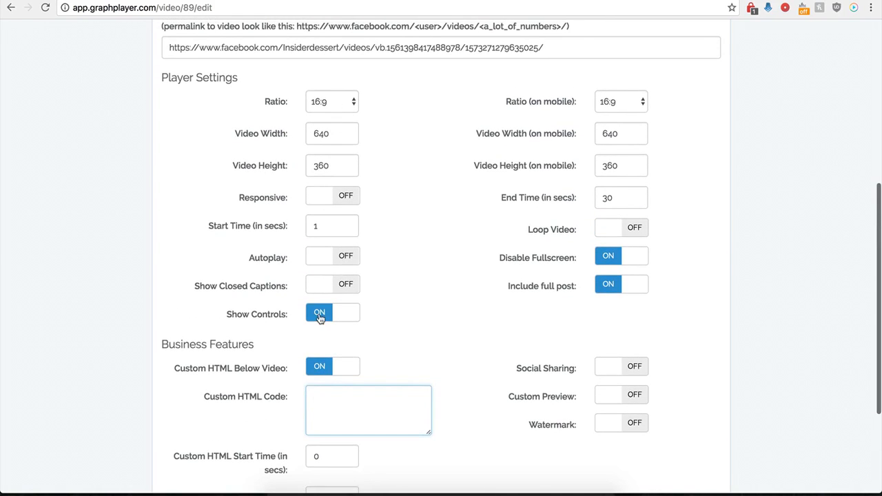
scroll(319, 313, down, 2)
scroll(334, 305, down, 1)
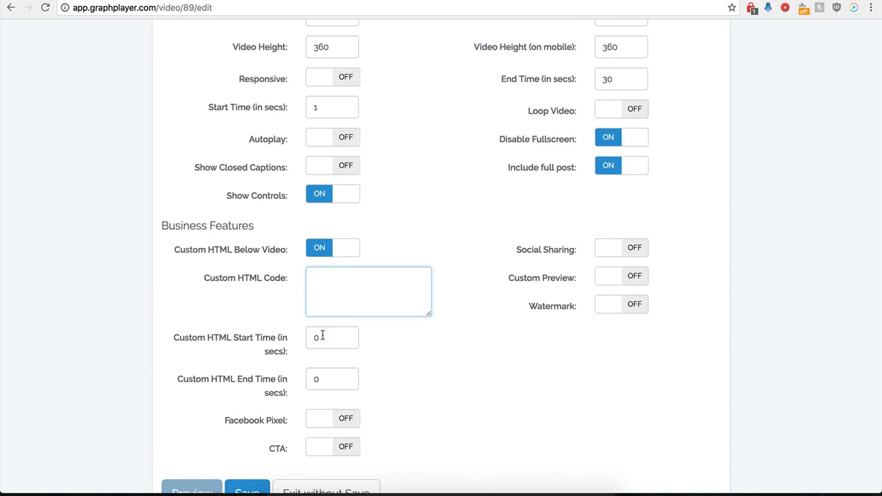
drag(338, 337, 308, 338)
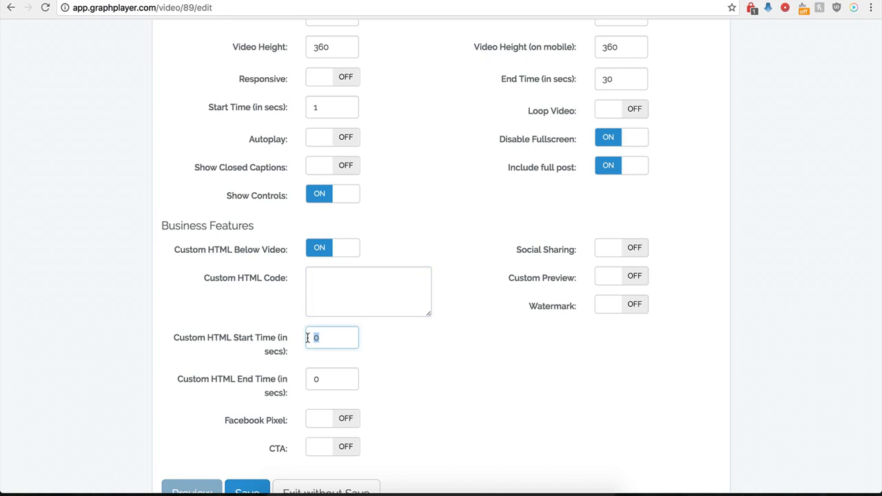
text(12)
Paste the centered image code for buy-now-button-16.png from kompozer-tutorial.com as the custom HTML code and enlarge its text box
click(329, 283)
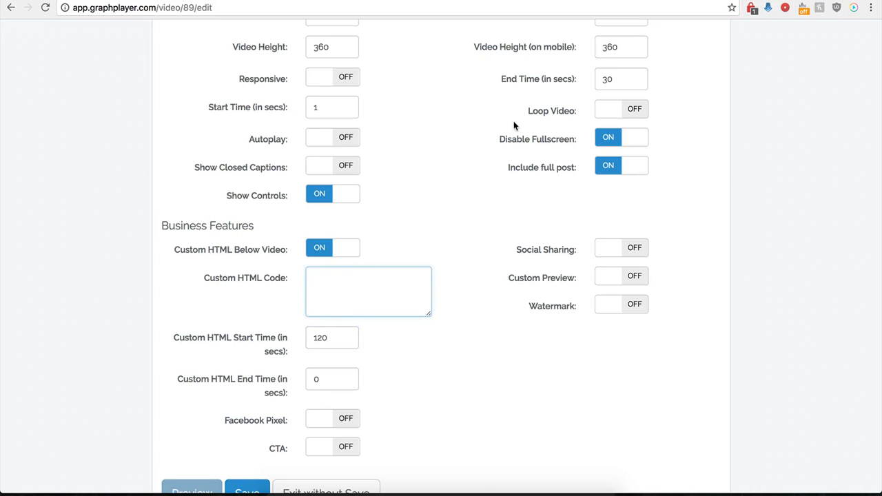
scroll(390, 286, down, 1)
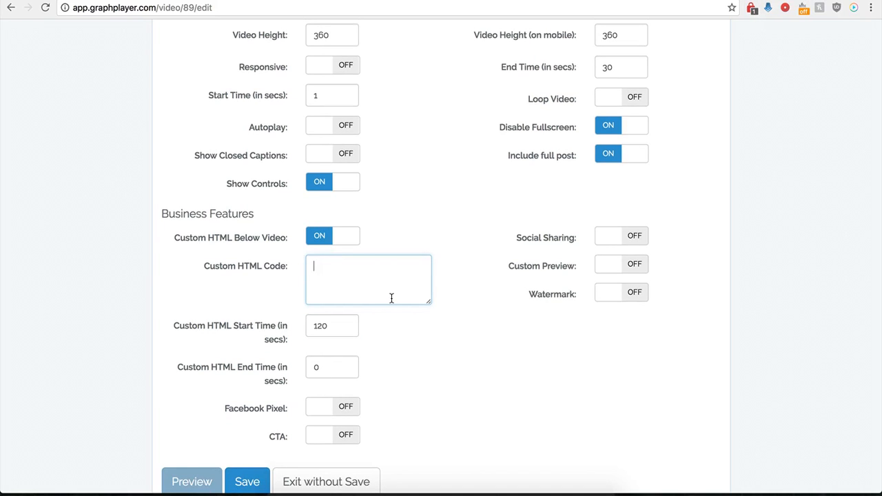
text(<center><img src="http://kompozer-tutorial.com/BootGifts/Buttons/Buy%20Now%20Buttons/buy-now-button-16.png"></center>)
drag(428, 301, 458, 347)
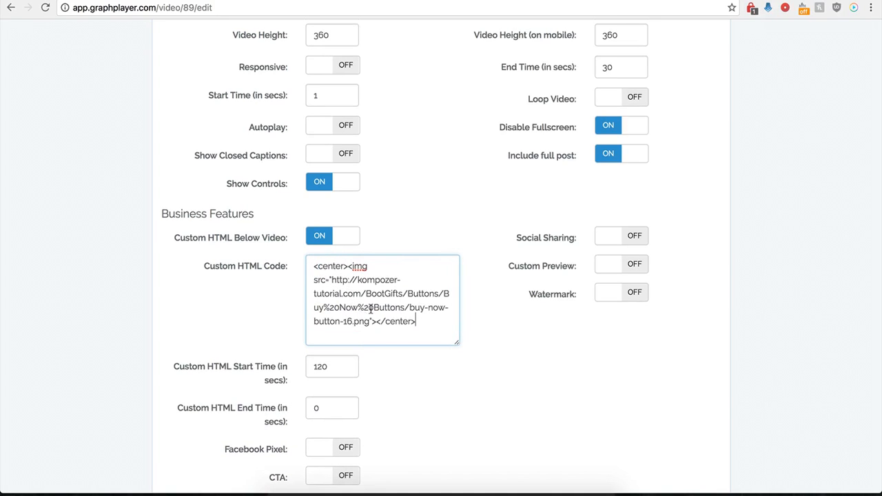
Set the Custom HTML Start Time to 0 seconds and save the player
click(335, 350)
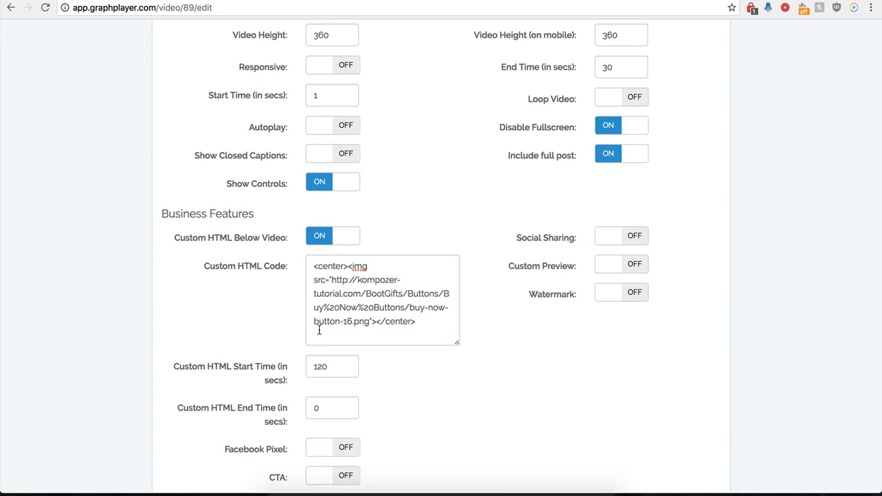
drag(329, 366, 308, 366)
text(0)
click(411, 413)
click(248, 454)
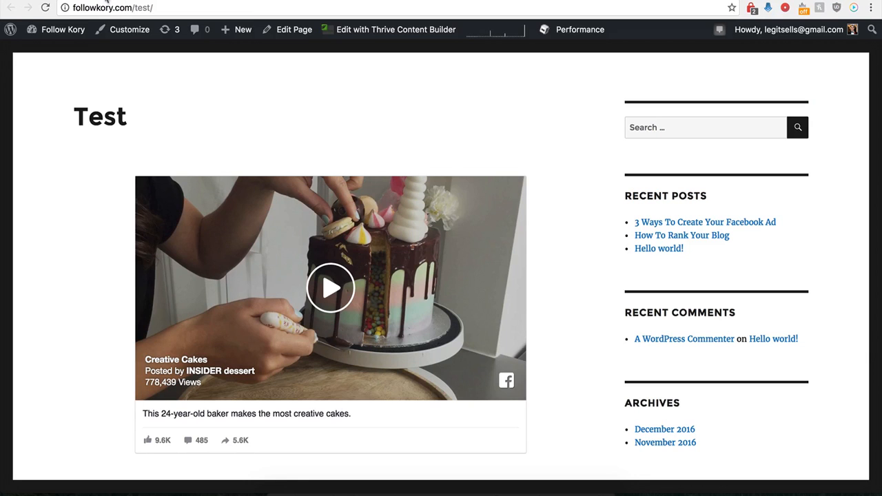
Switch to the WordPress Test page, reload it, and examine the embedded post and the area below it
click(45, 8)
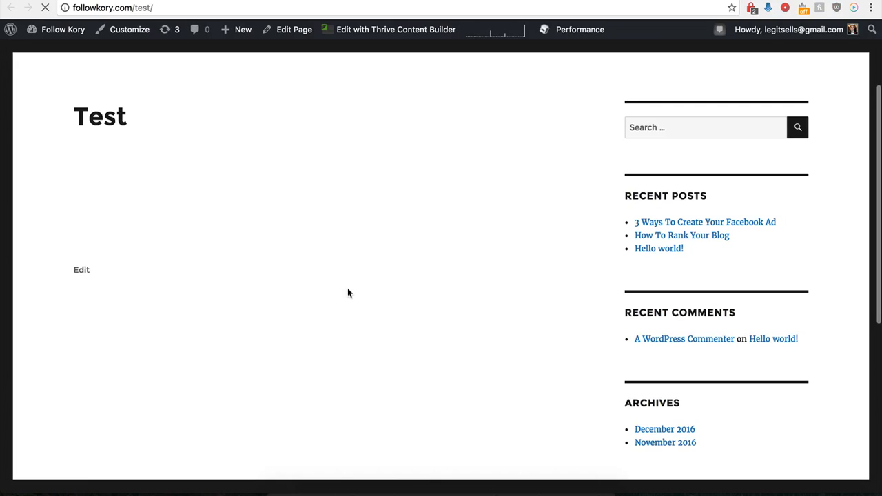
scroll(315, 310, down, 2)
scroll(315, 310, down, 4)
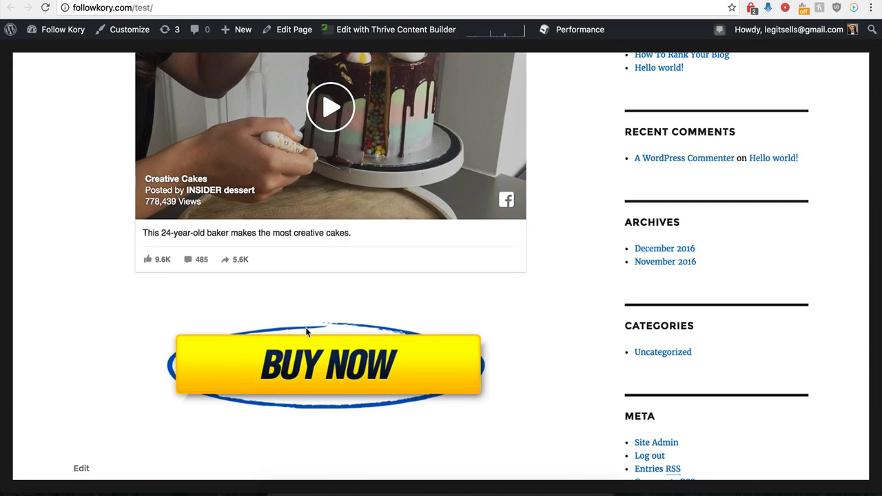
scroll(316, 319, up, 2)
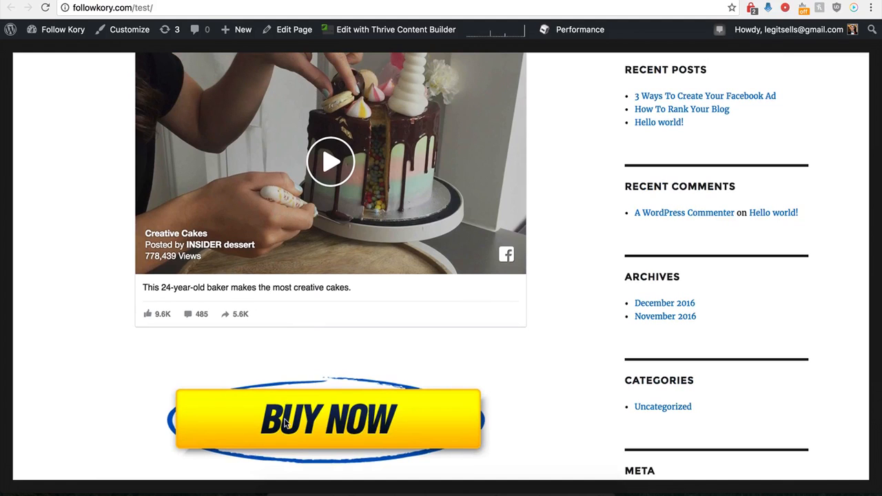
scroll(299, 387, up, 2)
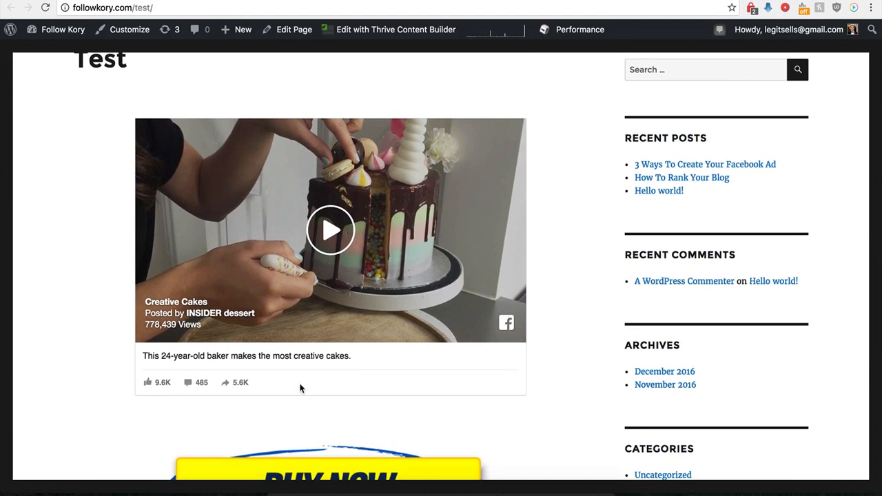
Return to GraphPlayer, reopen the Demo Name player's settings and turn off Custom HTML Below Video
scroll(300, 388, down, 1)
scroll(301, 387, up, 3)
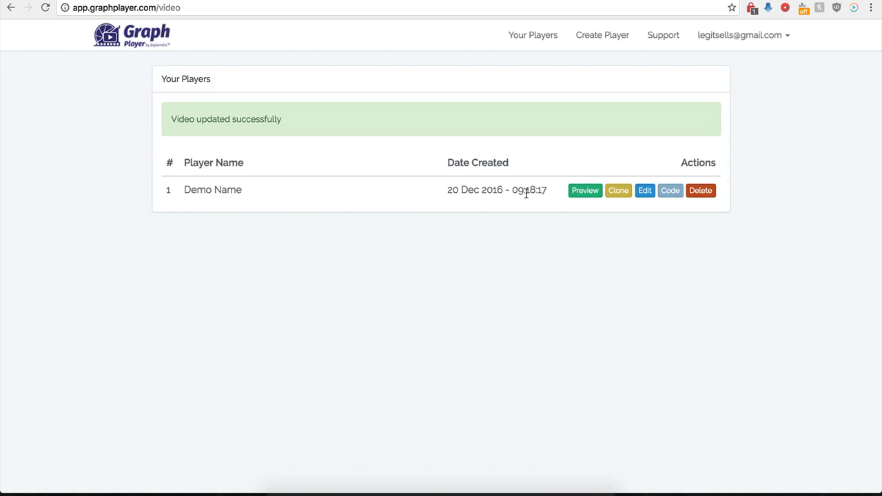
click(640, 194)
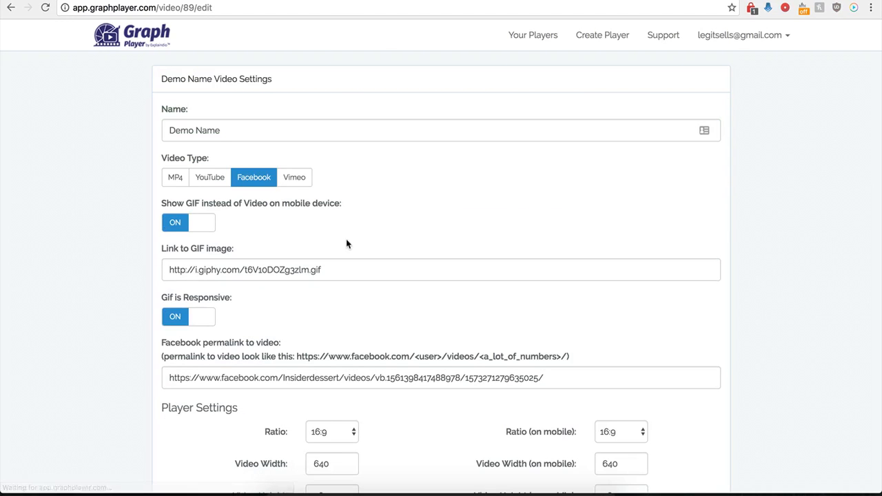
scroll(155, 370, down, 6)
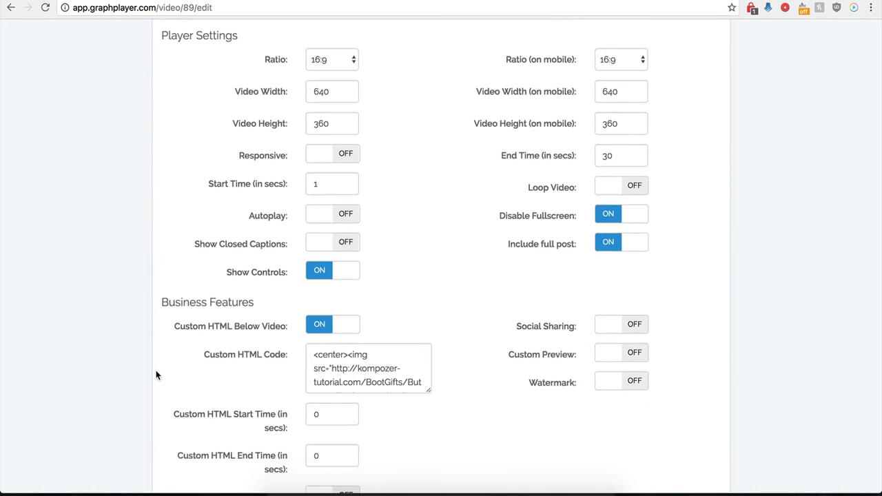
scroll(157, 363, down, 2)
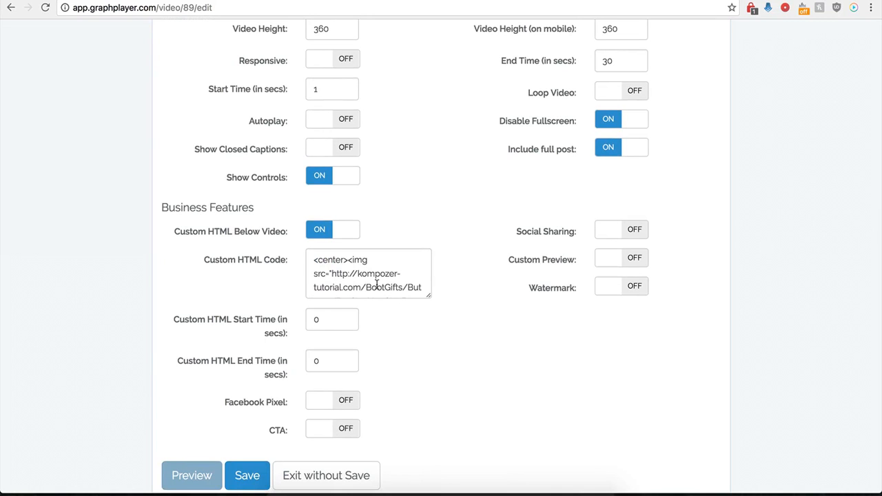
click(318, 229)
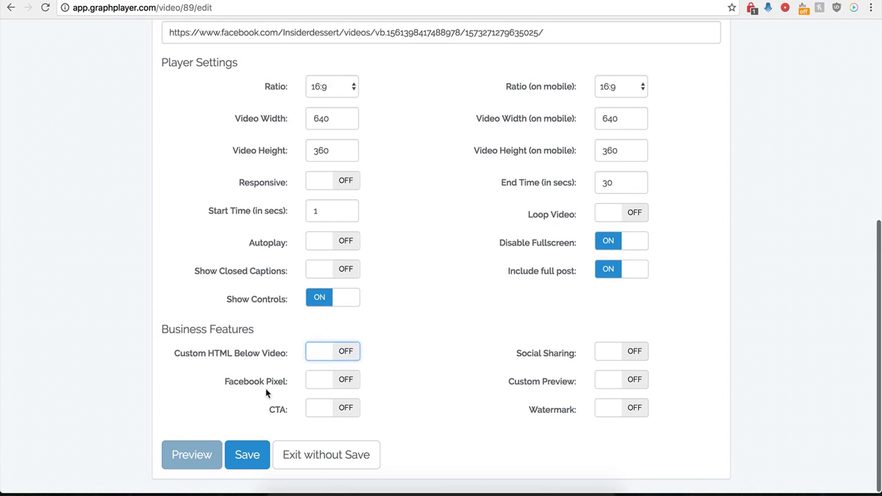
Try the Facebook Pixel option, examine its code and timing fields, and turn it off again
click(348, 386)
scroll(303, 400, down, 2)
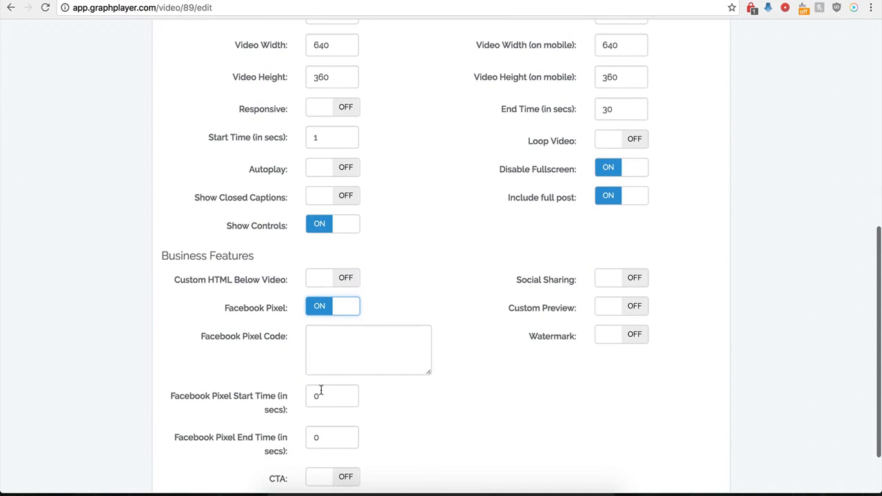
scroll(327, 359, down, 1)
click(343, 319)
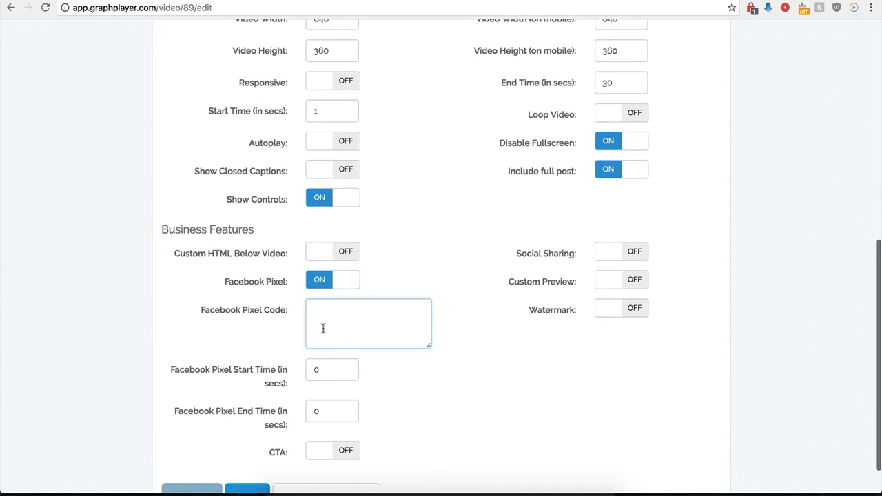
click(319, 281)
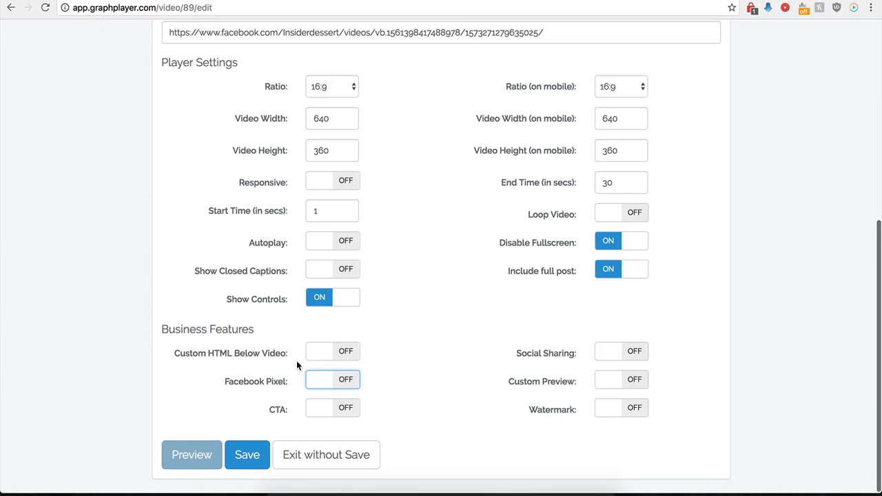
Turn on CTA in the Business Features and paste the kompozer-tutorial.com image address as the CTA Image Url
click(346, 410)
scroll(397, 433, down, 5)
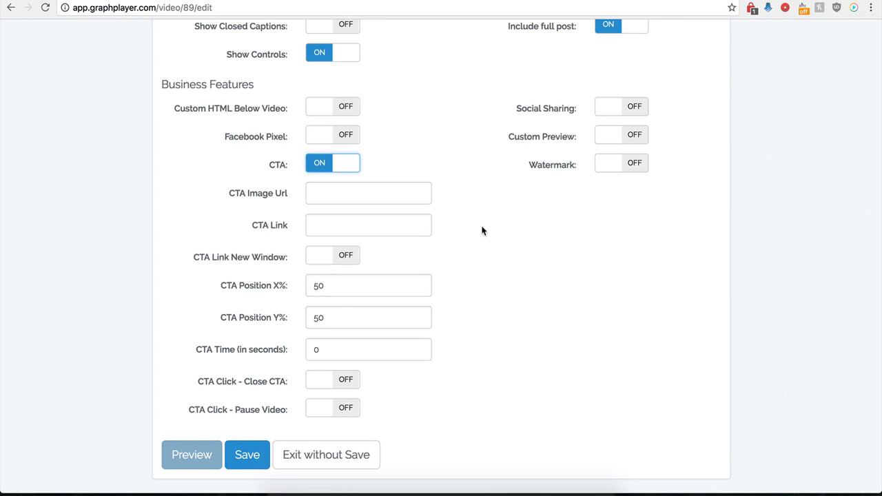
click(373, 193)
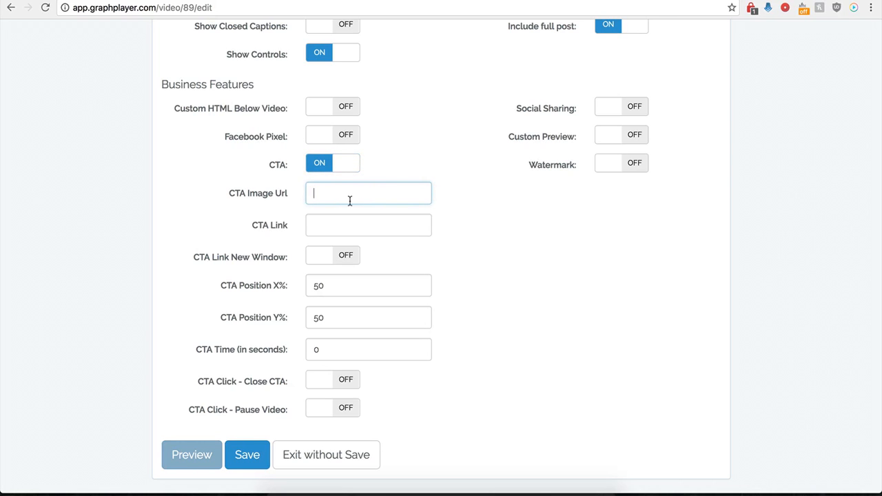
key(ctrl+v)
click(322, 228)
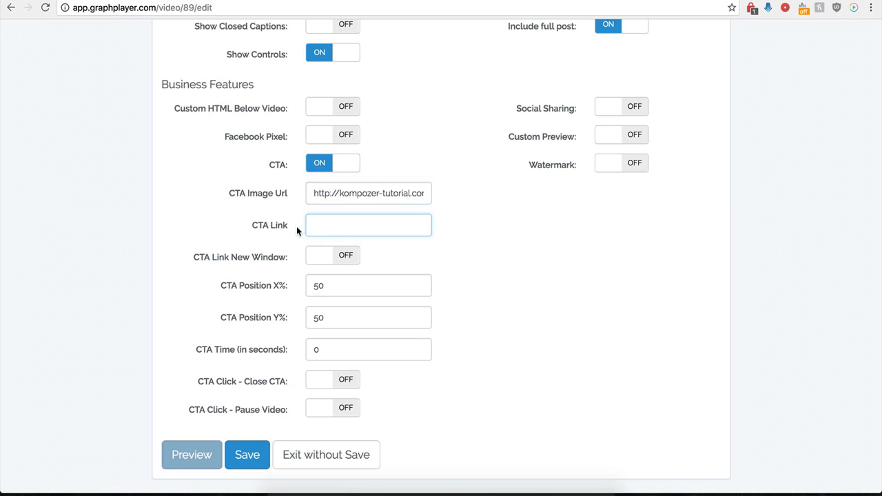
click(326, 226)
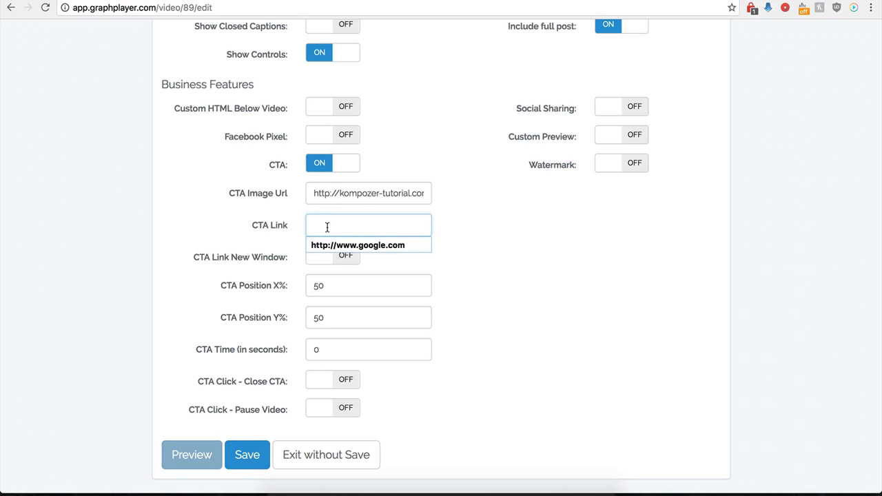
click(335, 245)
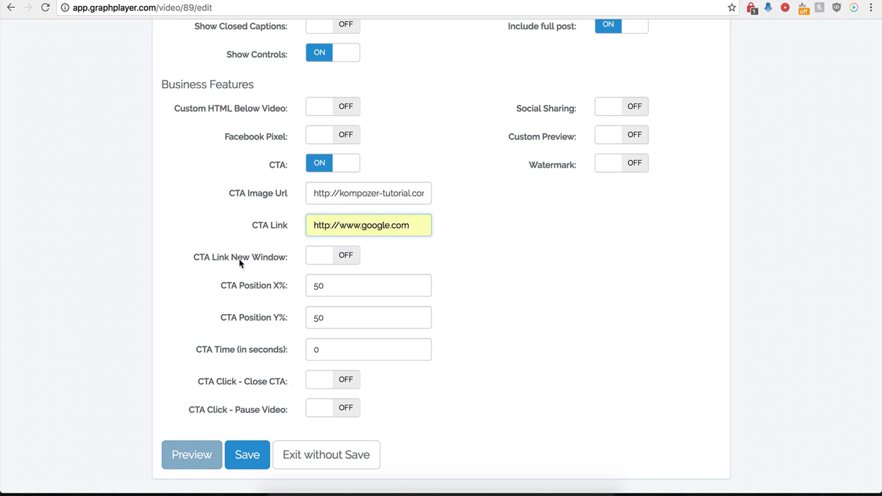
click(346, 256)
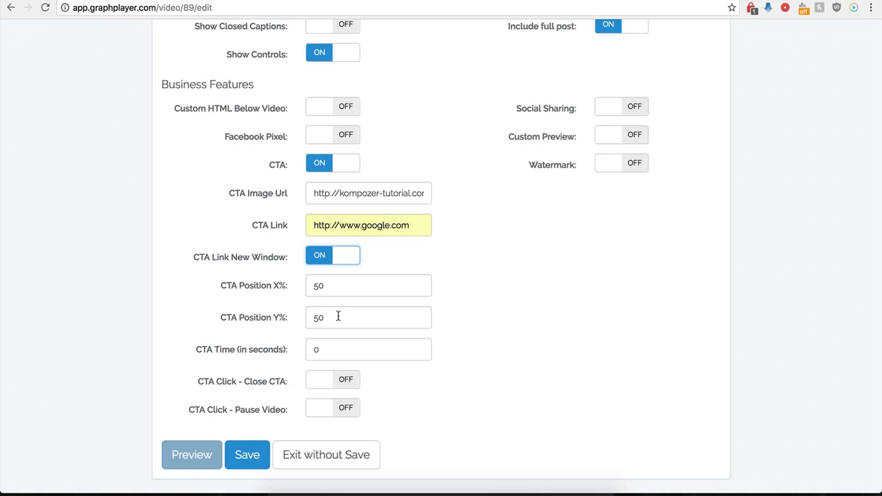
Try a CTA Time of 120 seconds and set it back to 0
click(321, 349)
drag(321, 350, 308, 351)
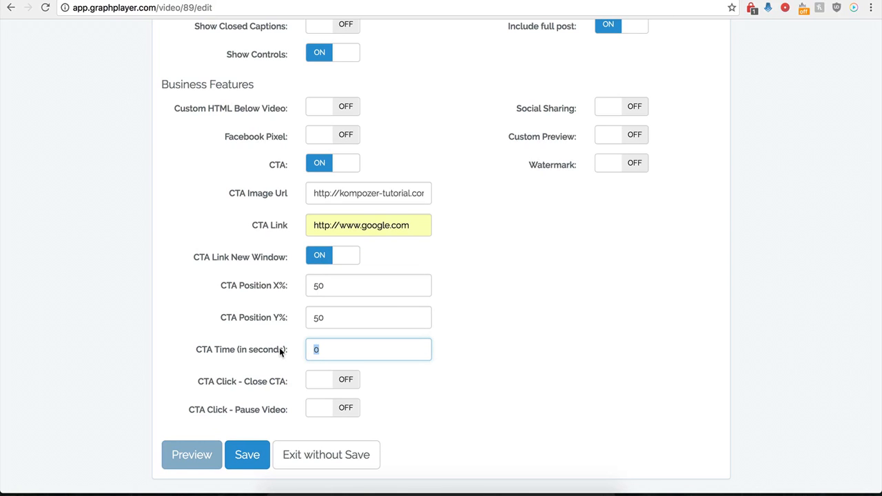
text(120)
key(BackSpace)
key(BackSpace)
key(BackSpace)
text(0)
Make the CTA close when it is clicked and save the player
click(368, 407)
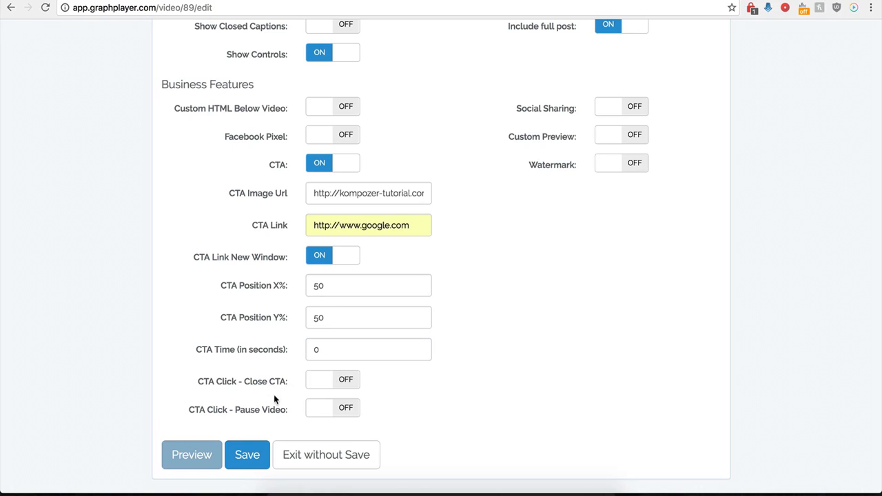
click(346, 382)
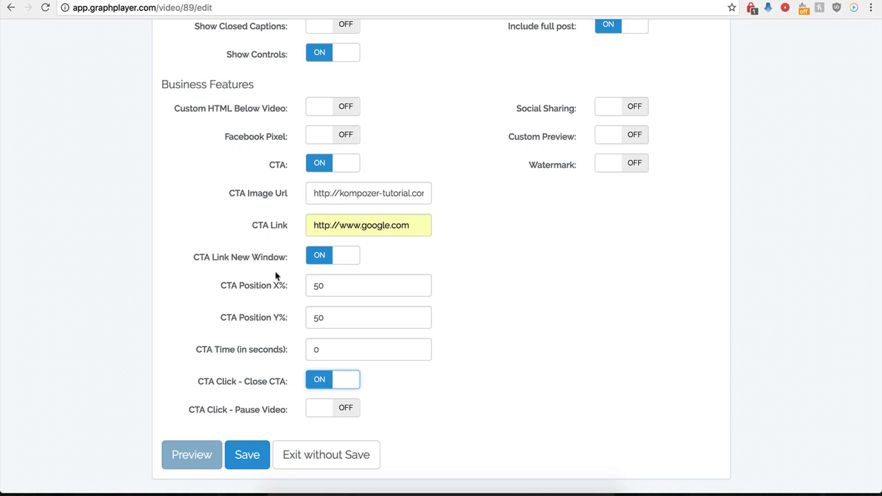
click(235, 469)
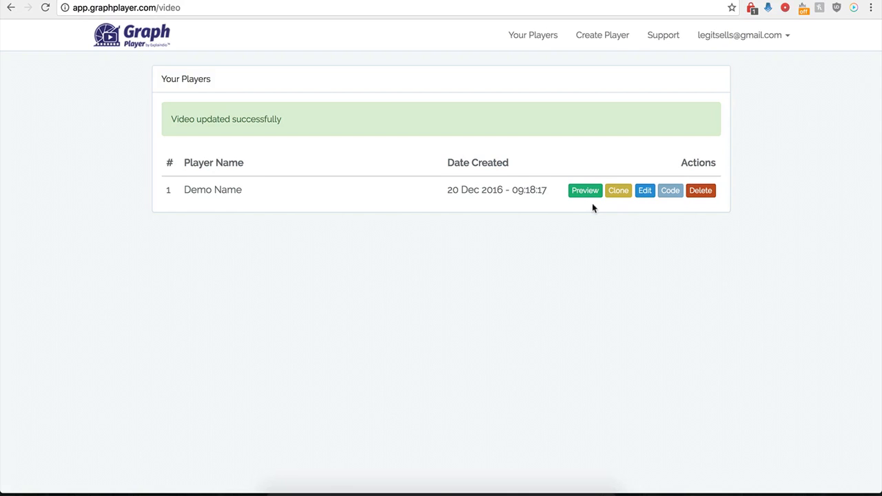
Reopen the Demo Name player's settings, set CTA Position X% to 0 and save the player
click(642, 191)
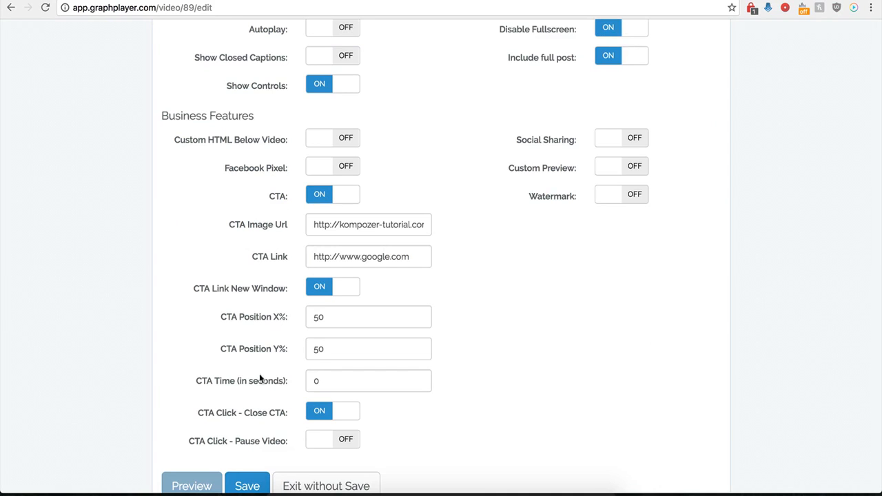
scroll(280, 357, down, 2)
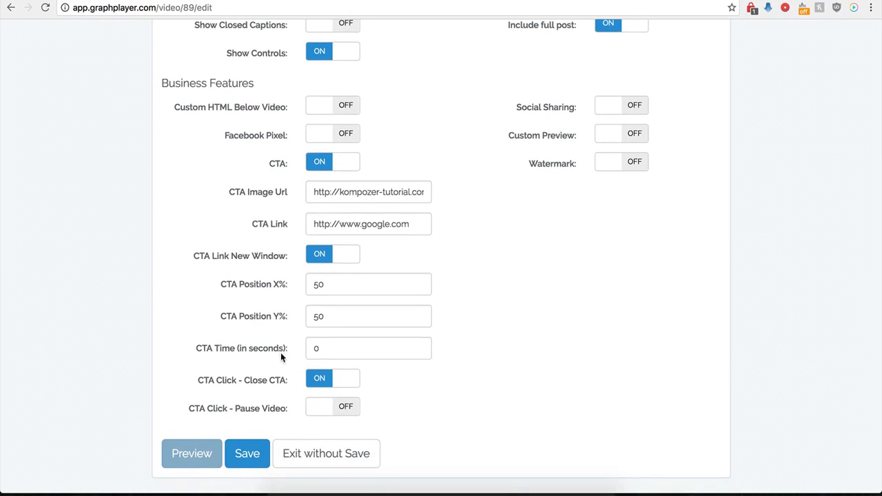
click(332, 289)
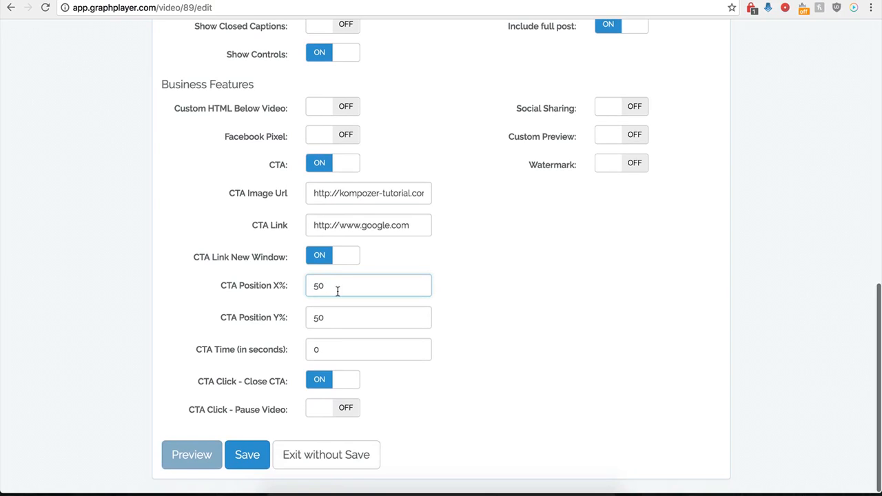
key(BackSpace)
key(BackSpace)
text(0)
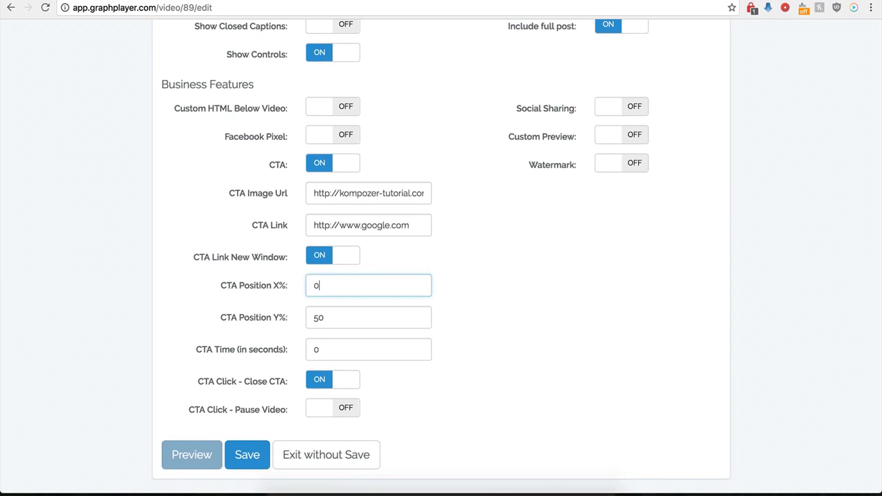
click(246, 457)
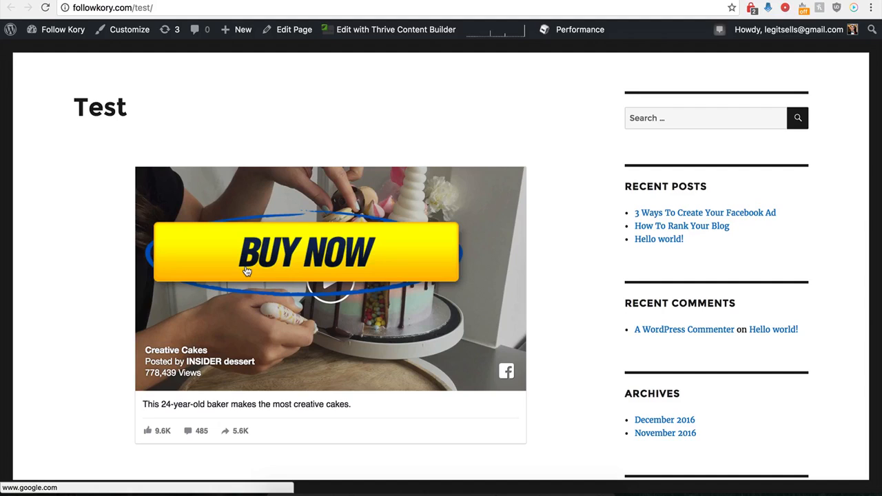
Test the Buy Now call-to-action image over the embedded video on the WordPress Test page
click(314, 255)
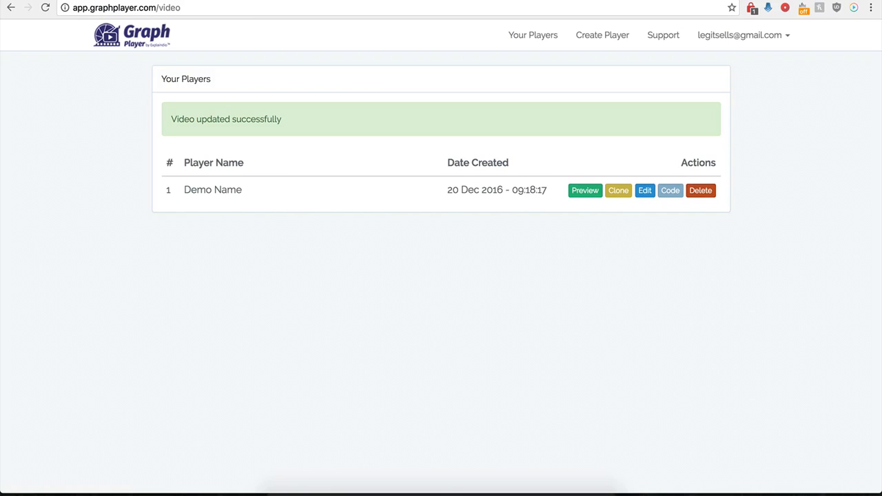
Return to GraphPlayer, reopen the Demo Name player's settings and turn off CTA
click(644, 191)
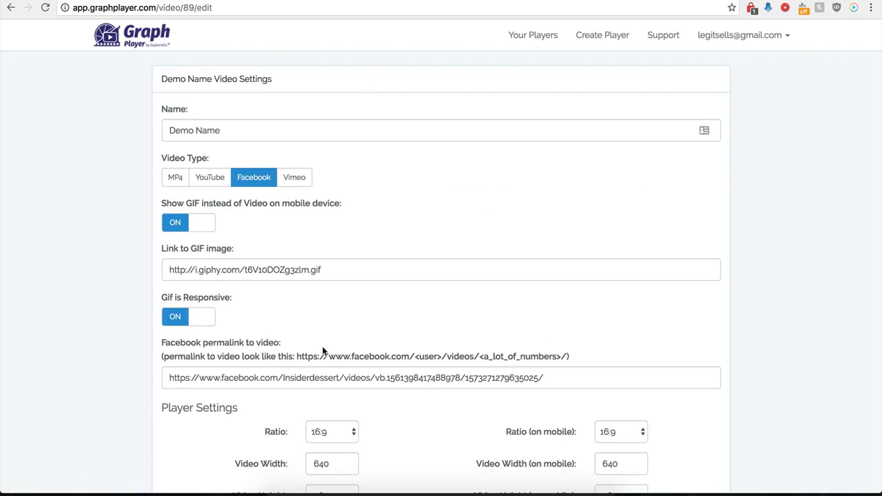
scroll(324, 321, down, 9)
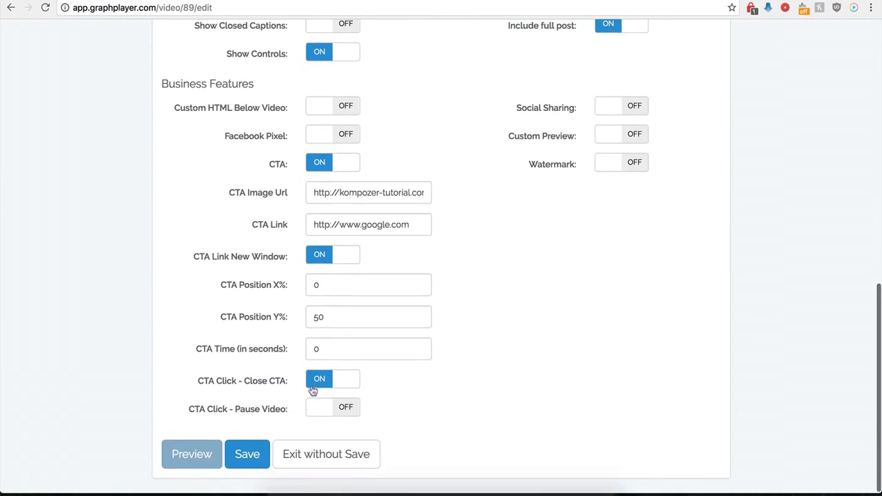
click(319, 163)
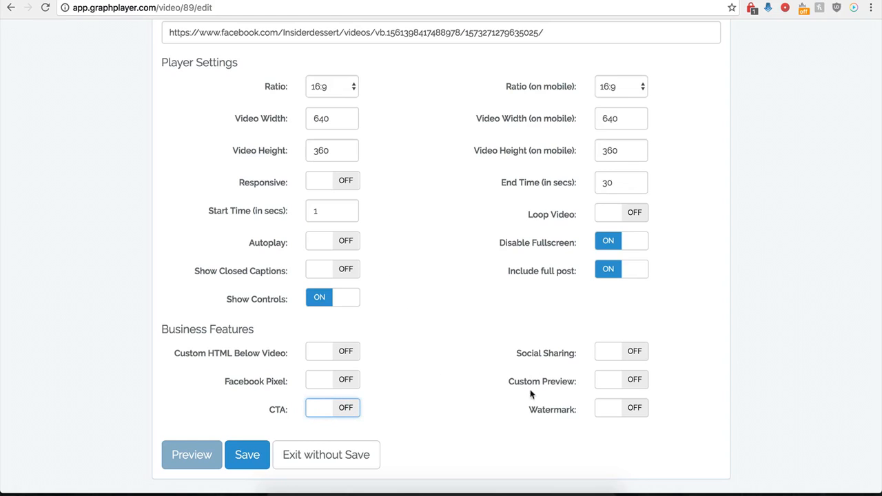
click(630, 352)
scroll(489, 384, down, 1)
scroll(488, 384, down, 2)
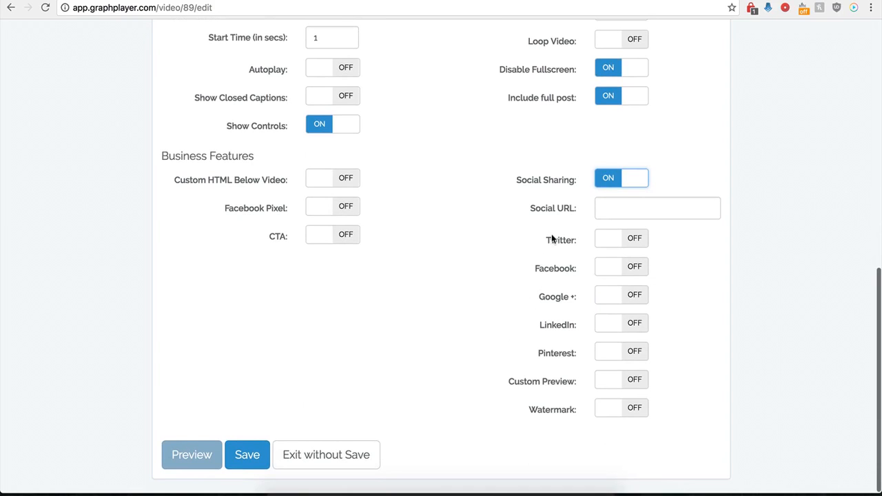
click(606, 208)
click(609, 207)
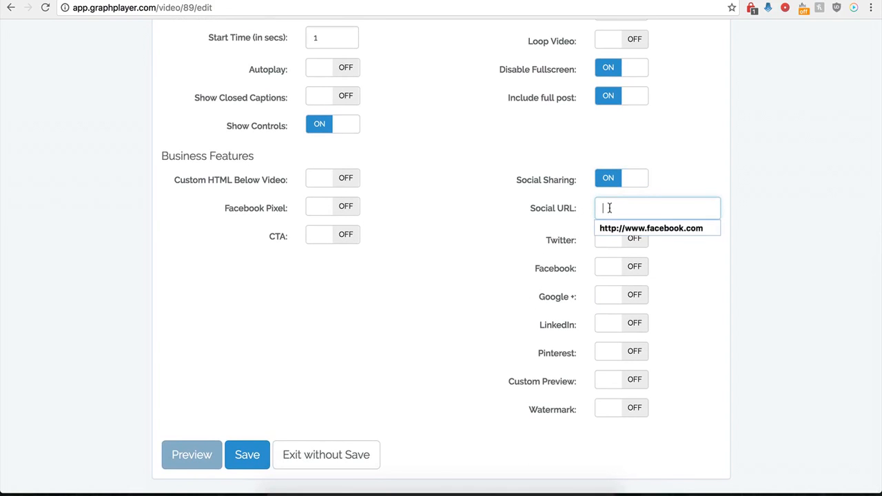
click(614, 228)
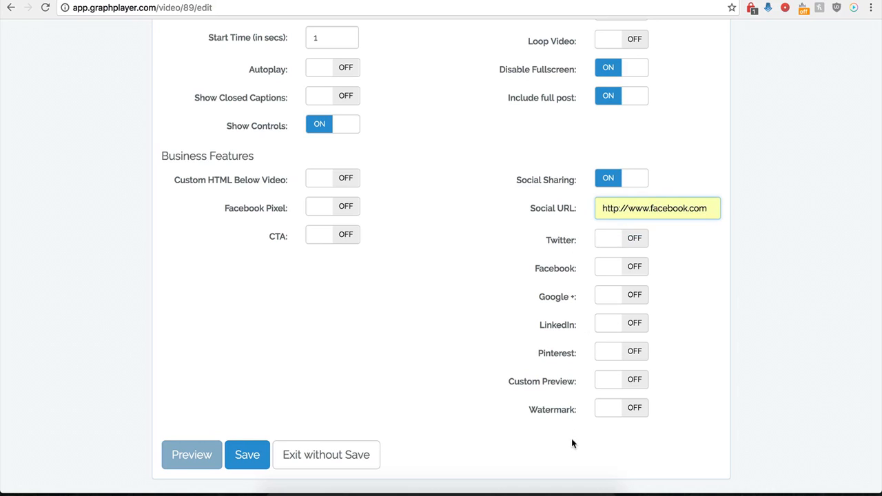
Turn on Twitter sharing with the Twitter Handle "testing" and the Twitter Text "twitter"
click(629, 238)
click(614, 268)
click(615, 288)
click(616, 303)
click(618, 316)
scroll(541, 318, down, 1)
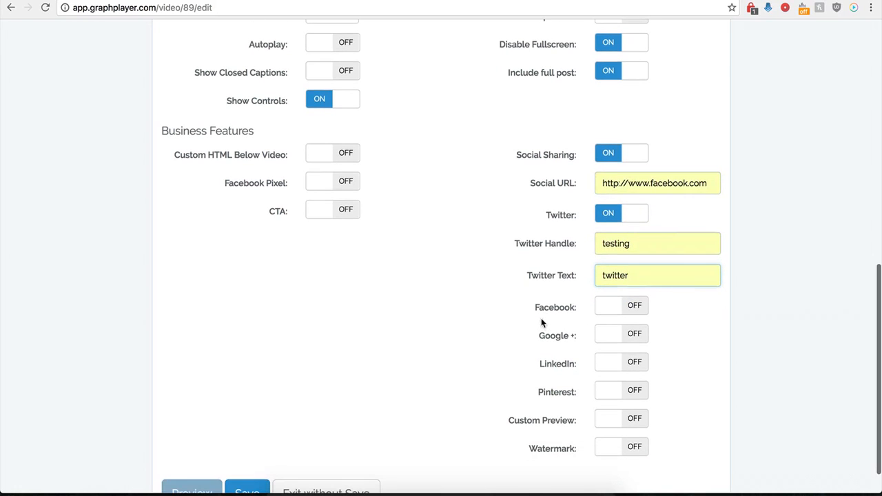
Turn on Facebook, Google + and LinkedIn sharing and save the player
click(635, 312)
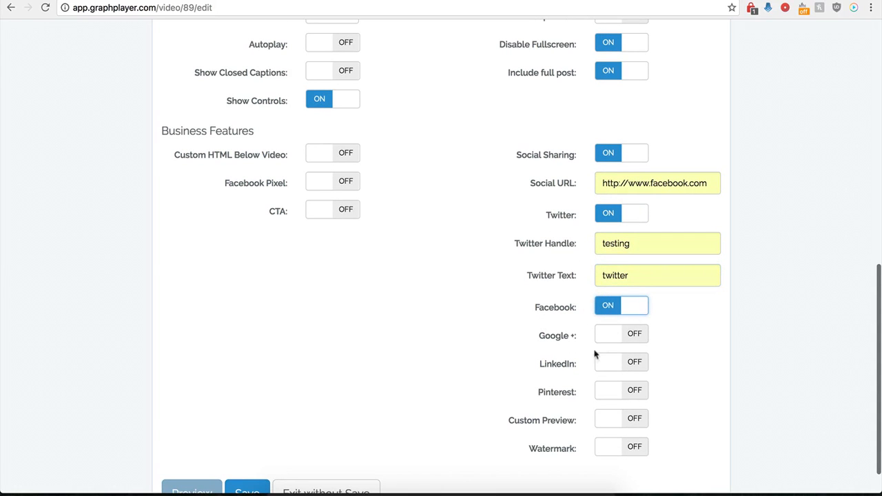
click(613, 335)
click(631, 363)
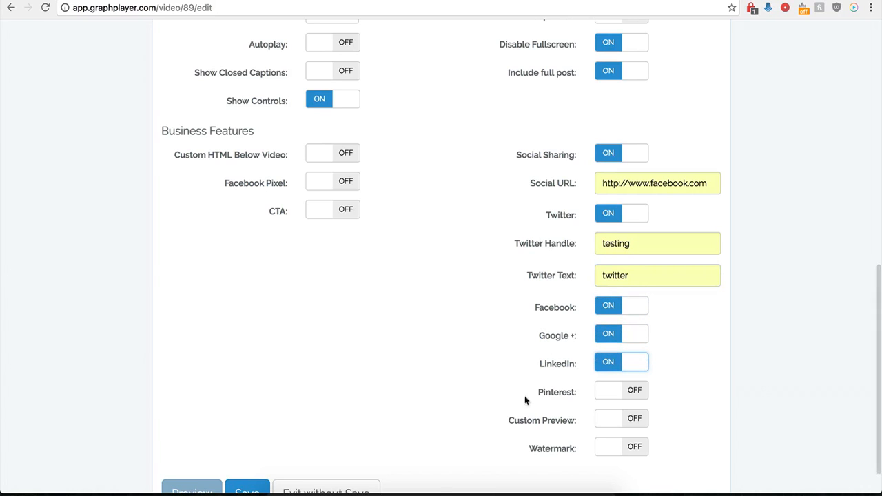
scroll(594, 350, down, 1)
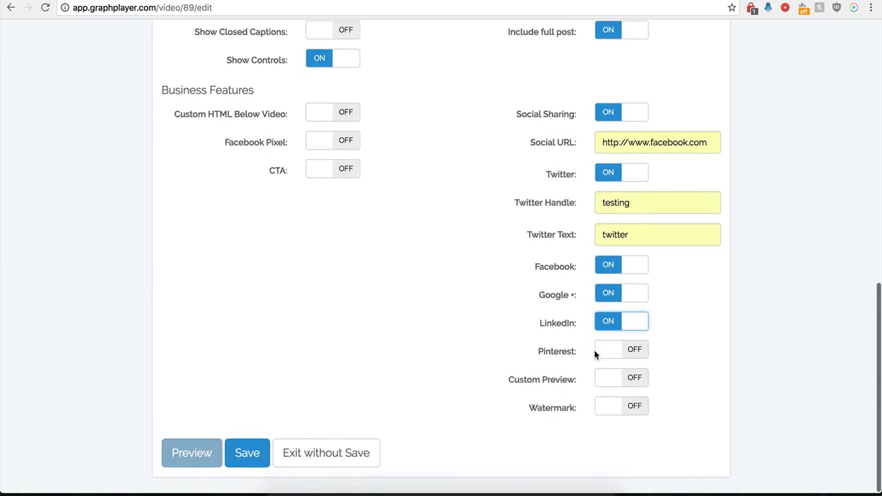
click(251, 458)
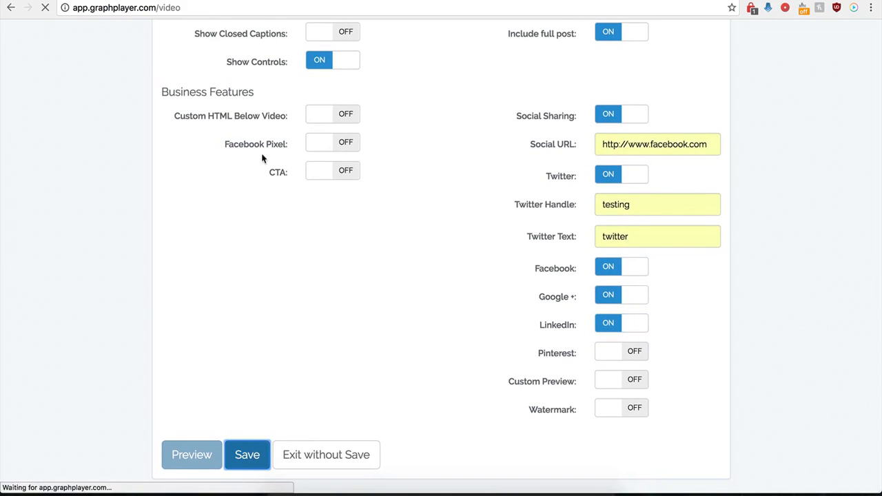
Switch to the WordPress test page and reload it to check the social sharing buttons below the video
click(96, 1)
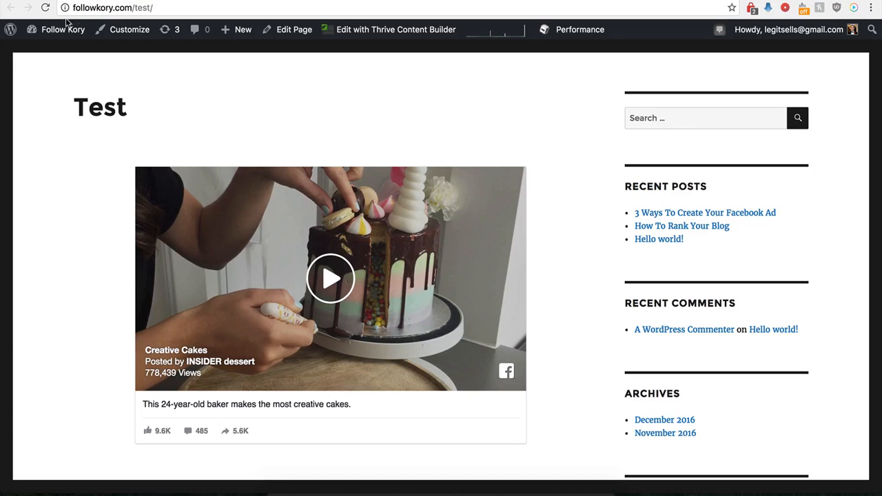
click(46, 8)
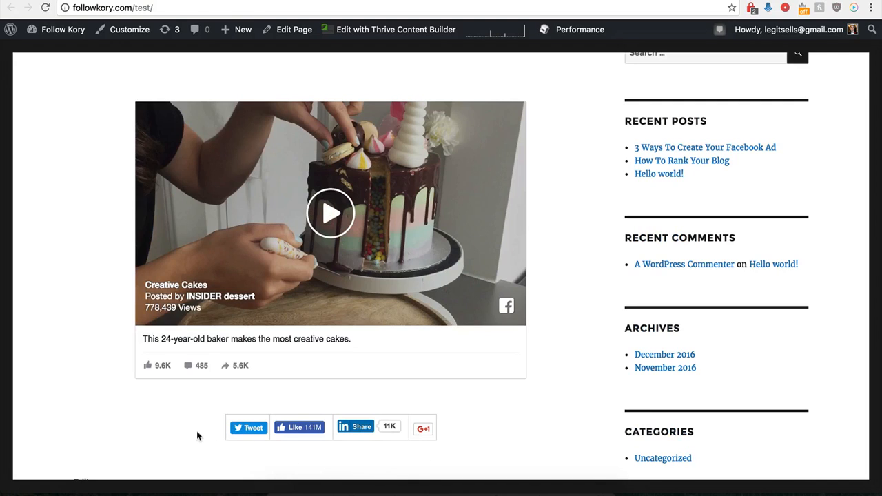
Return to GraphPlayer, reopen the Demo Name player's settings and turn off Social Sharing
click(181, 1)
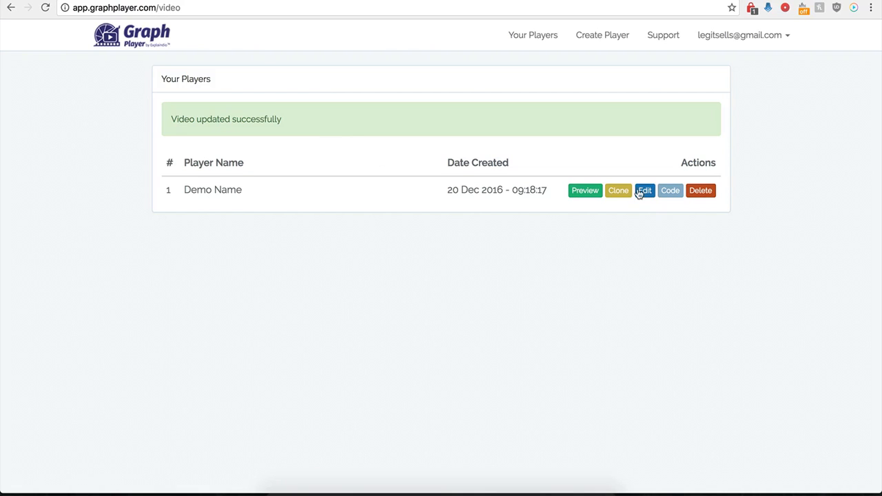
click(641, 193)
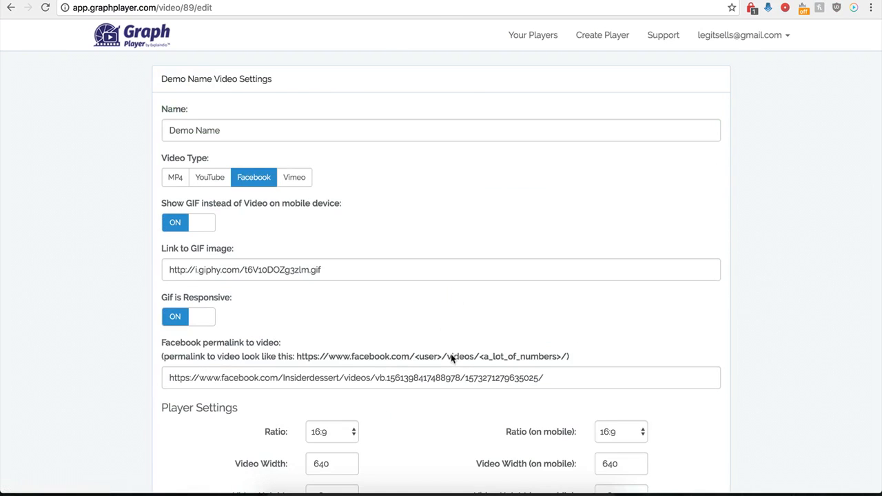
scroll(489, 359, down, 8)
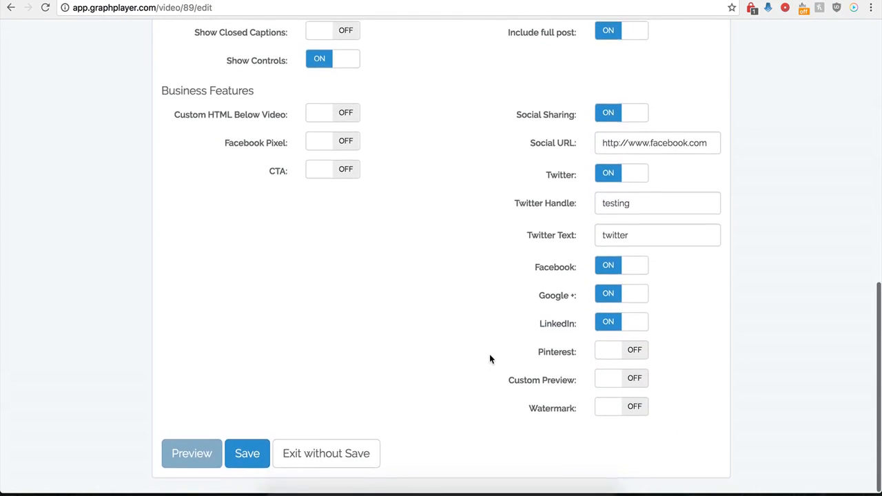
click(606, 118)
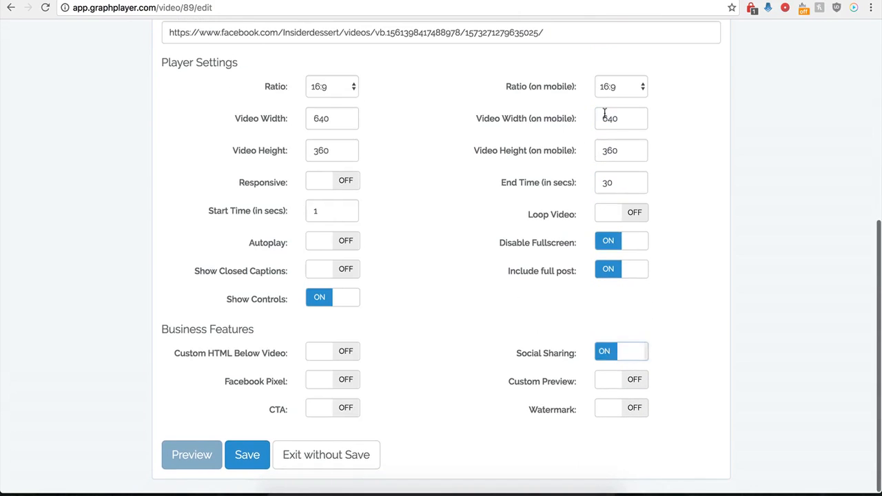
Turn on Custom Preview and examine the video's existing thumbnail on the WordPress test page
scroll(518, 345, down, 1)
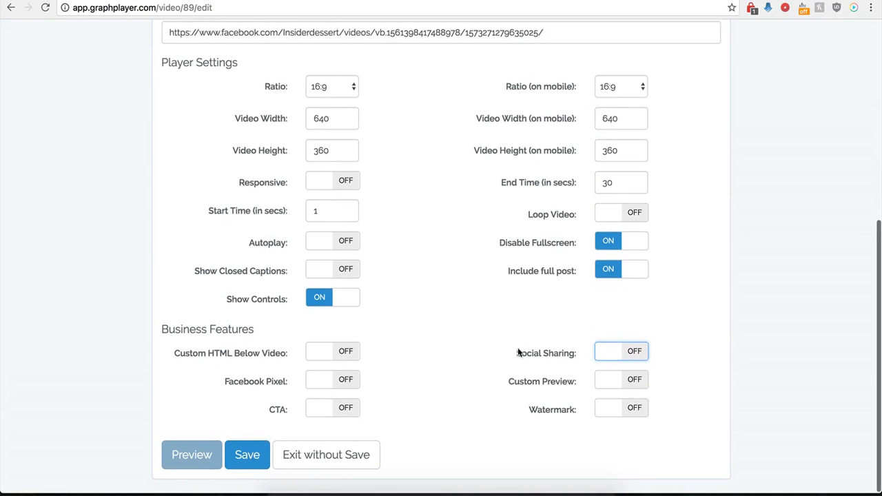
click(634, 382)
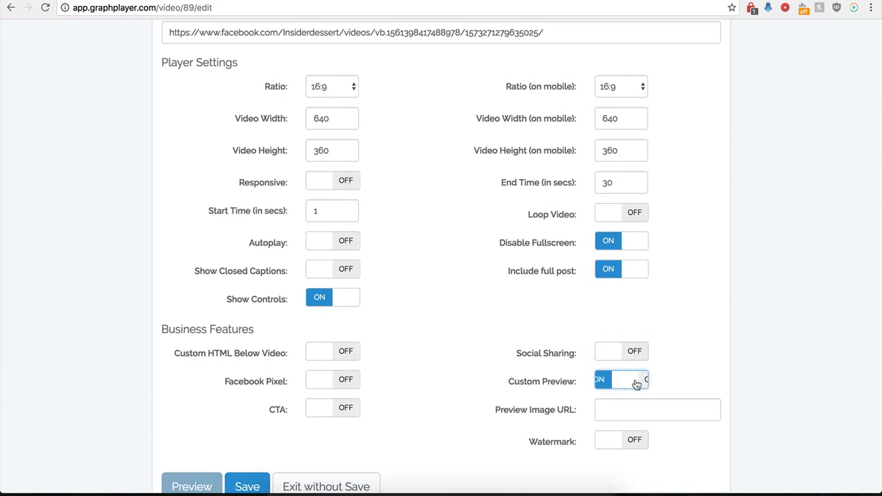
click(611, 412)
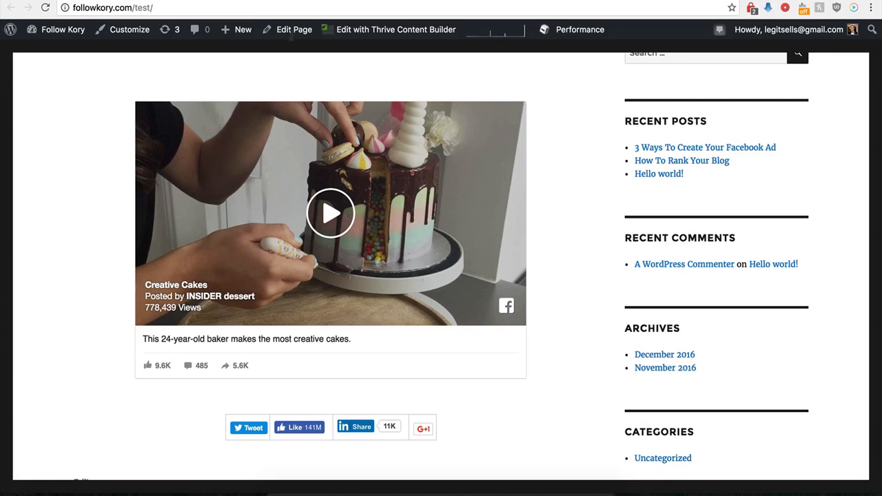
scroll(167, 255, up, 1)
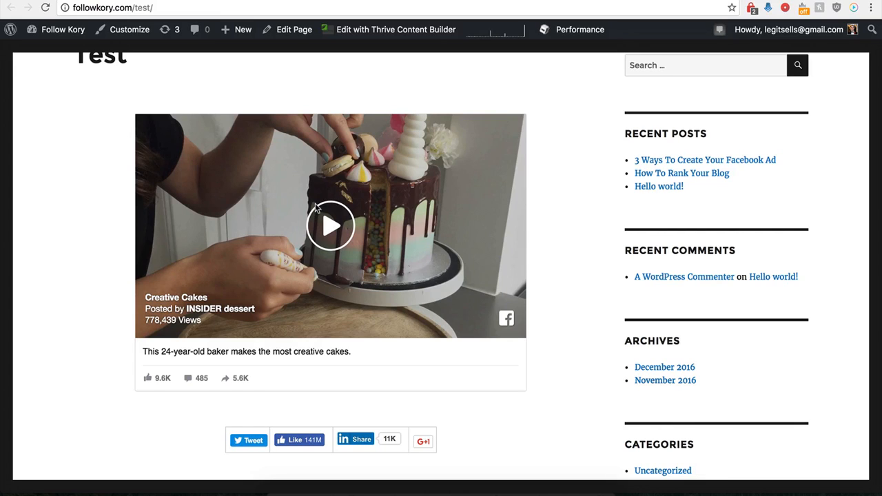
scroll(261, 193, up, 1)
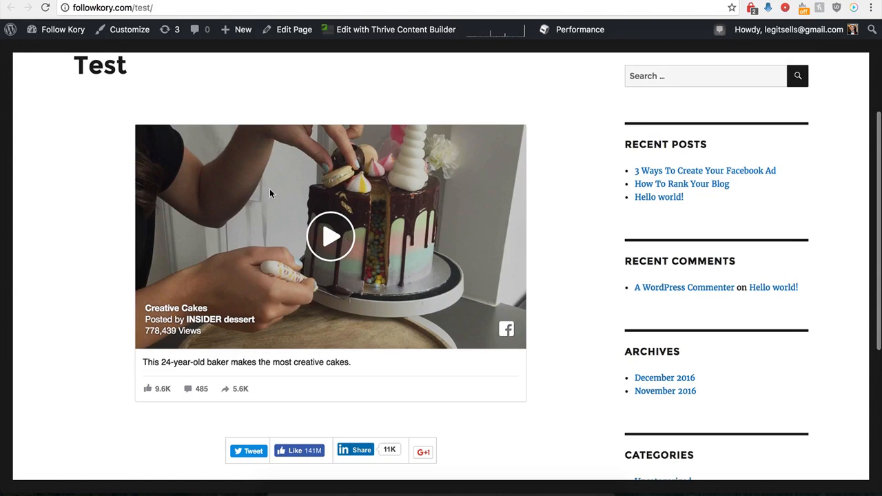
click(174, 0)
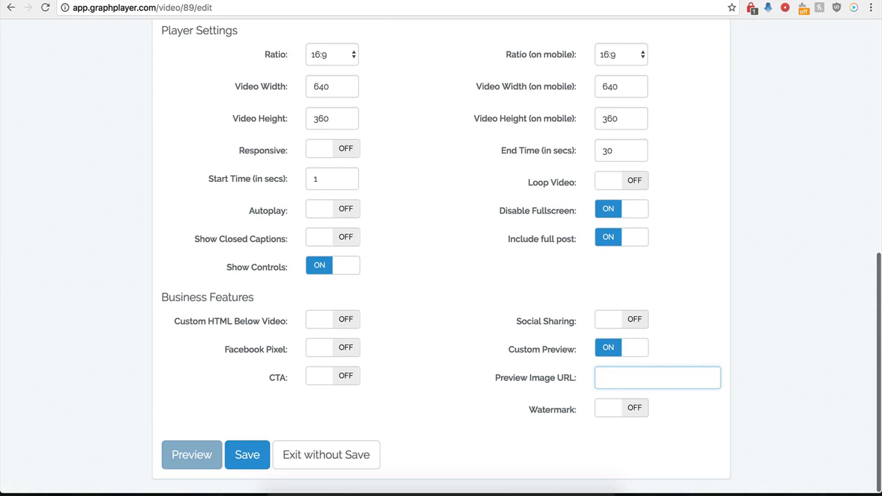
Paste the copied hdwpro.com image link as the Preview Image URL and save the player
click(614, 376)
key(ctrl+v)
click(521, 375)
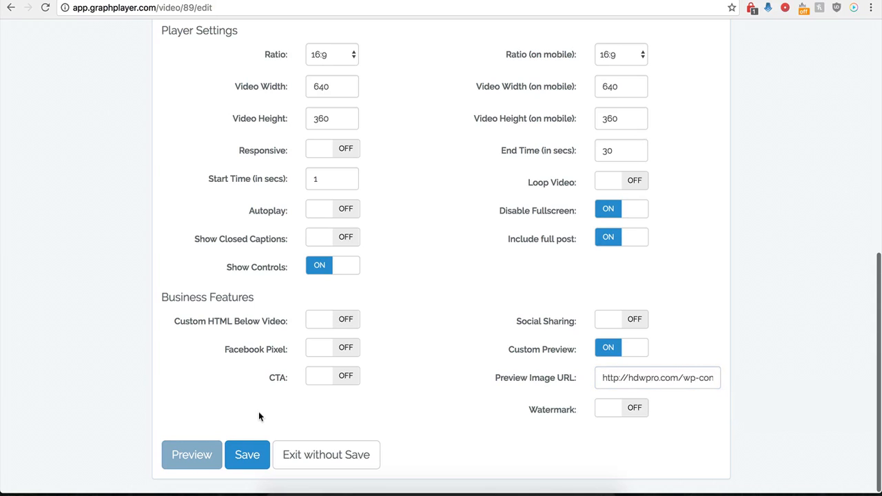
click(246, 456)
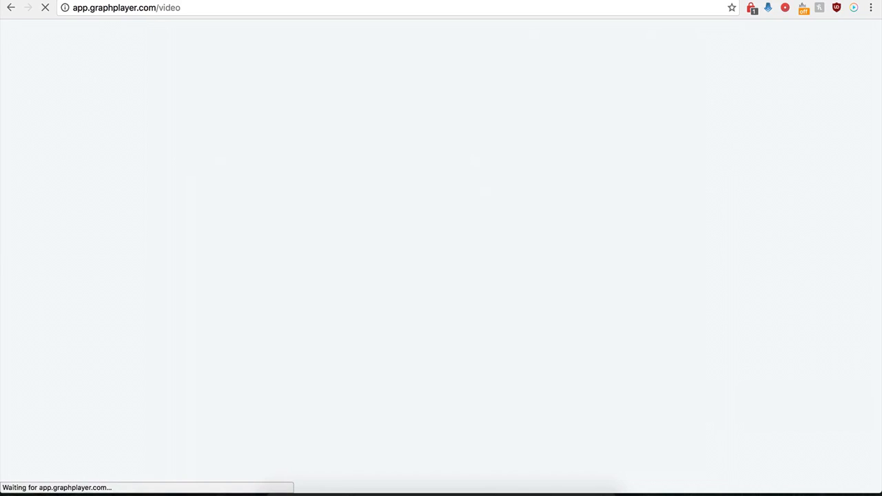
Reload the WordPress test page and start the video from its custom preview image
click(162, 2)
click(46, 8)
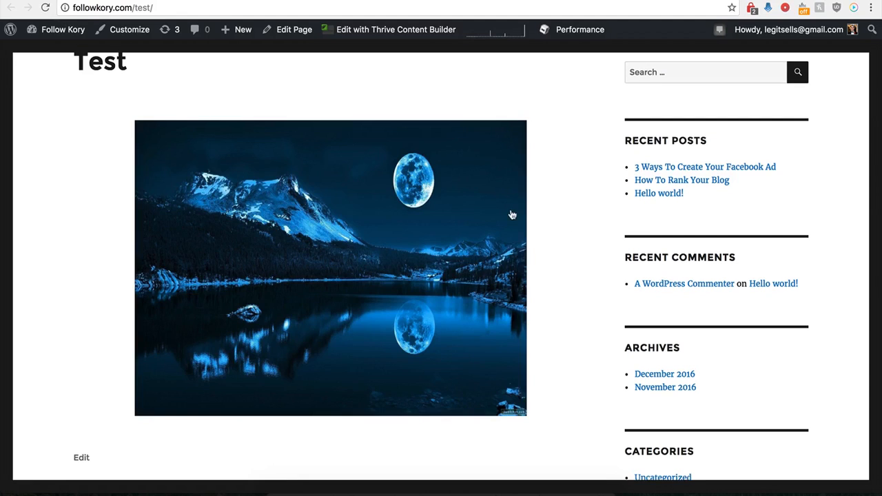
click(343, 246)
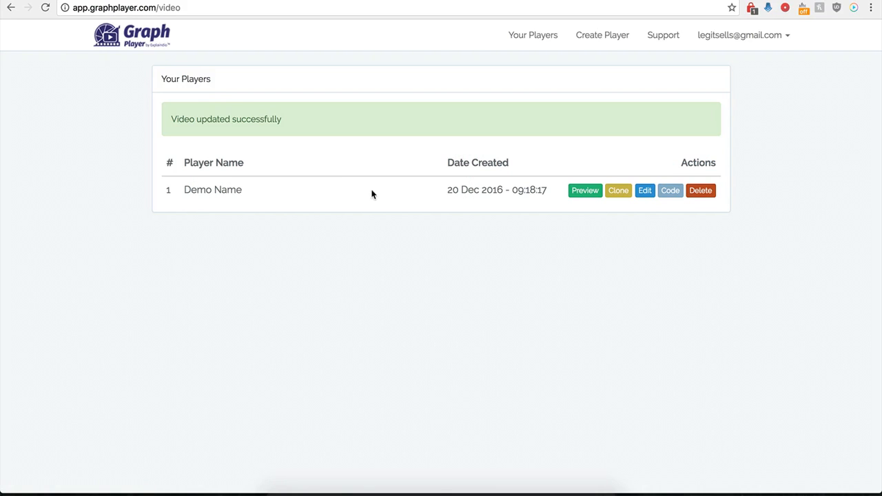
Reopen the Demo Name player's settings in GraphPlayer and turn off Custom Preview
click(644, 191)
scroll(523, 310, down, 6)
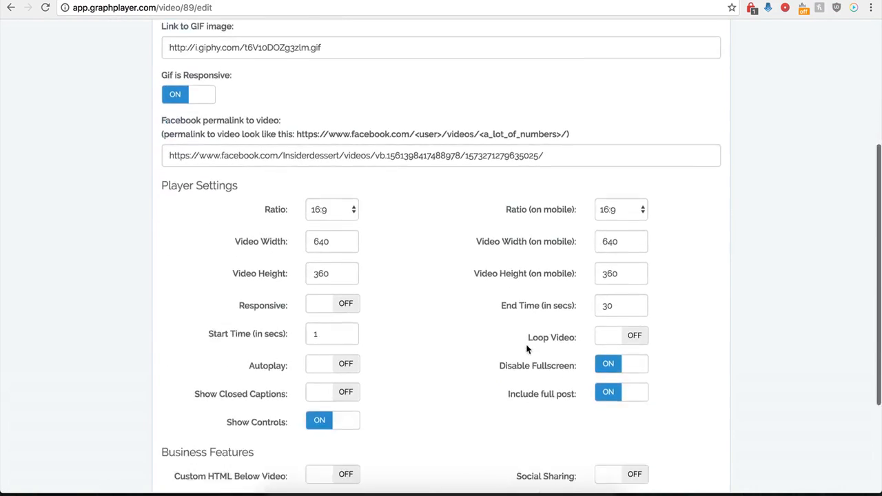
click(599, 351)
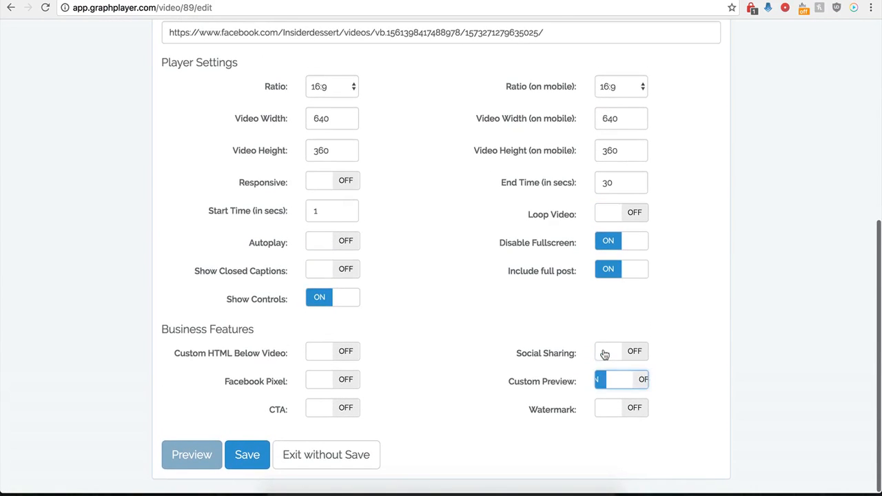
Turn on Watermark and review its image URL, link, click action, position, opacity and scale options
click(638, 409)
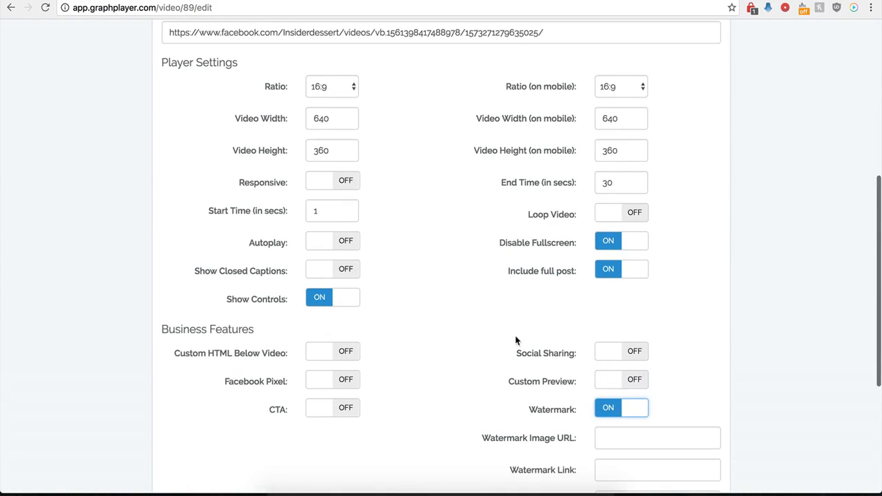
scroll(522, 432, down, 1)
scroll(557, 424, down, 3)
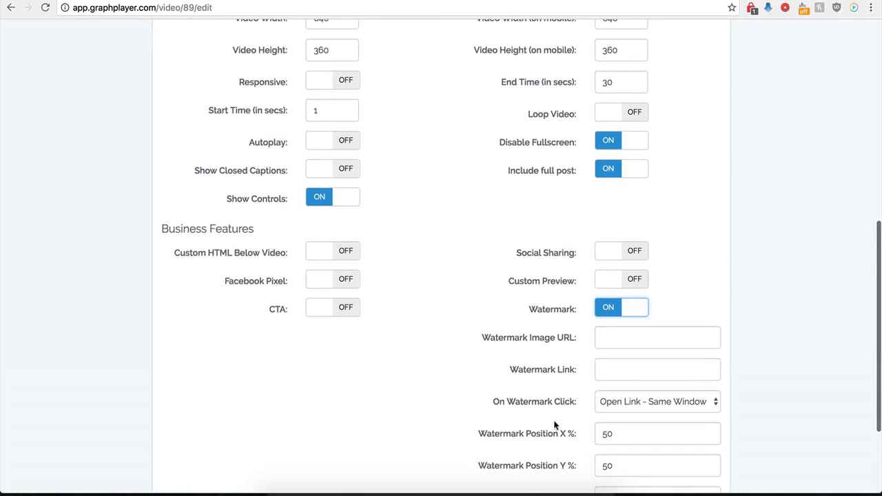
click(612, 340)
scroll(534, 354, down, 4)
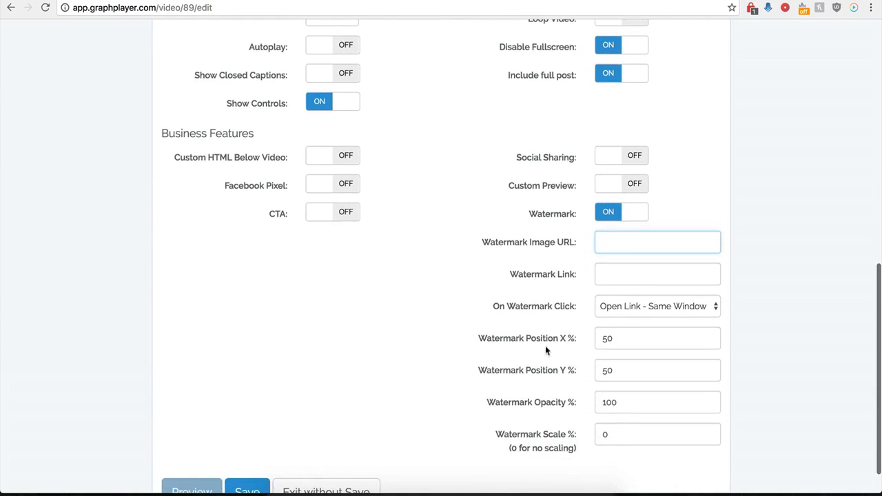
click(607, 274)
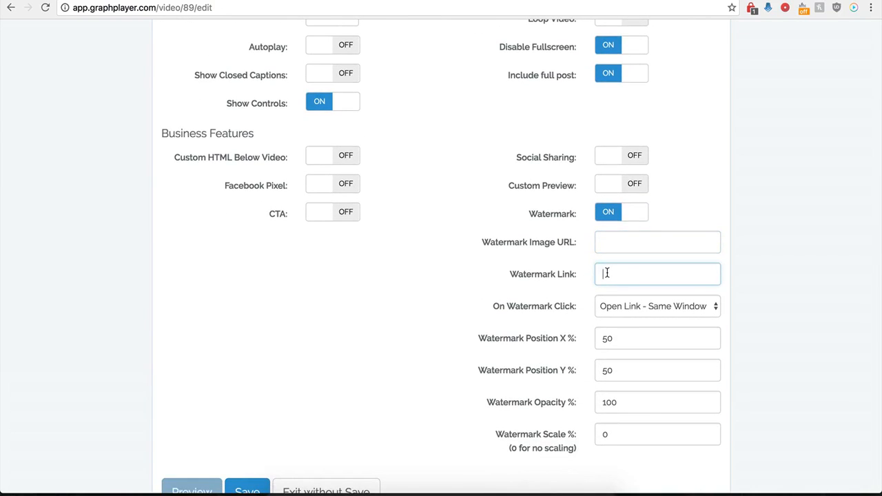
click(671, 306)
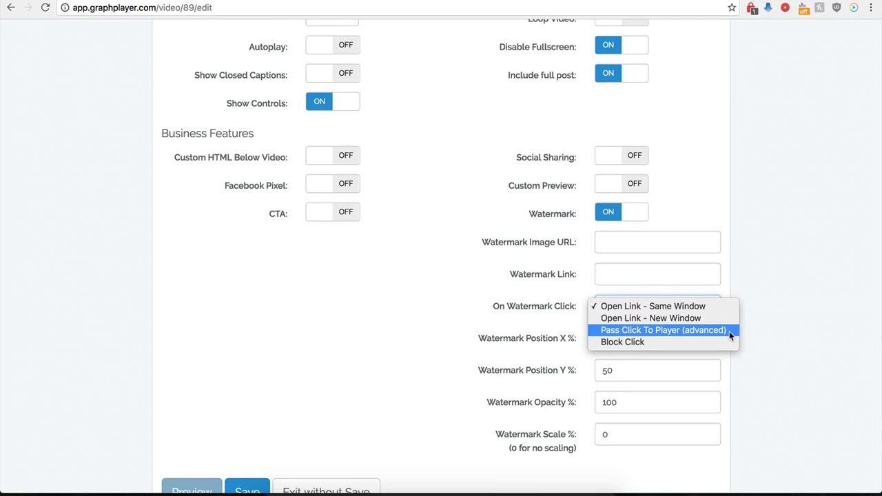
click(477, 293)
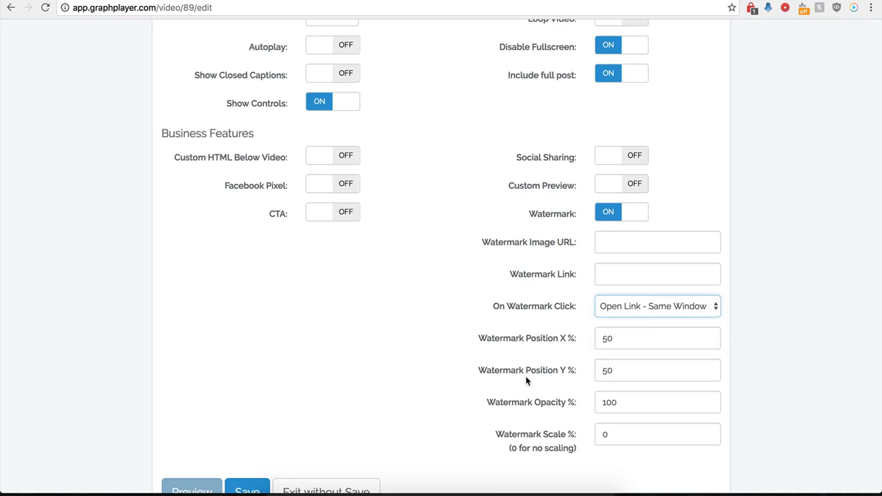
Briefly turn on CTA to compare its options with the watermark's, and switch both CTA and Watermark off
click(339, 217)
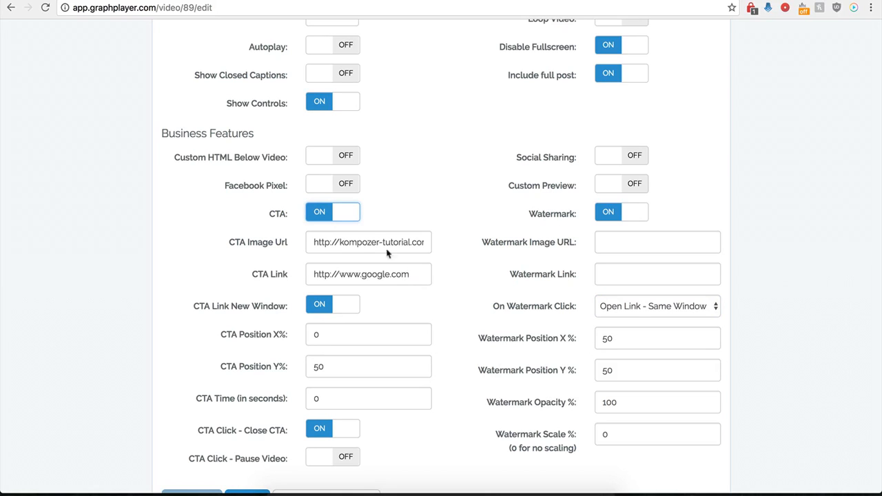
click(335, 221)
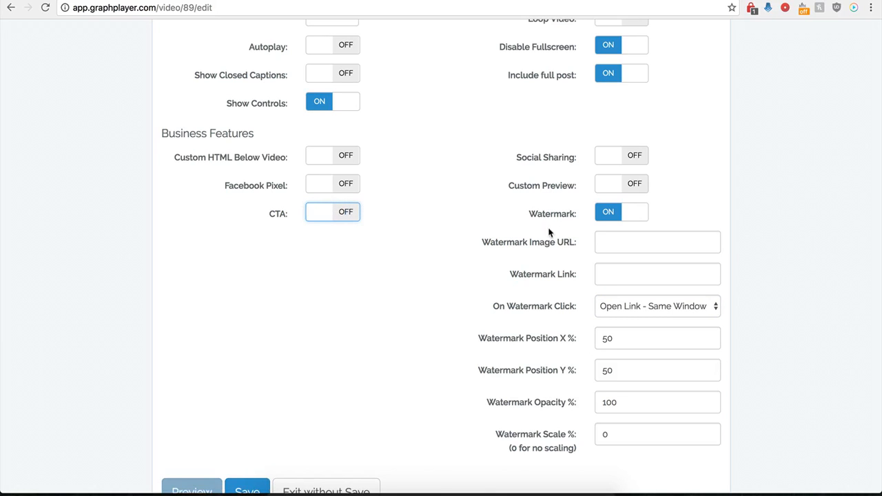
click(609, 218)
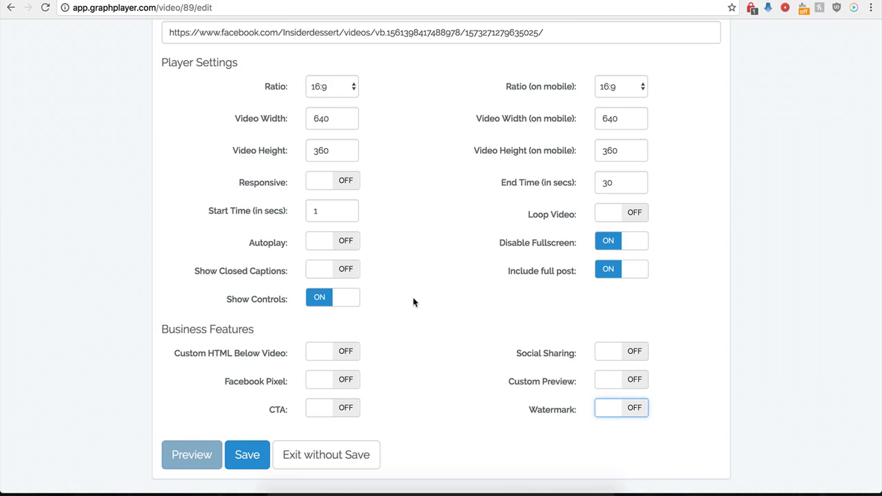